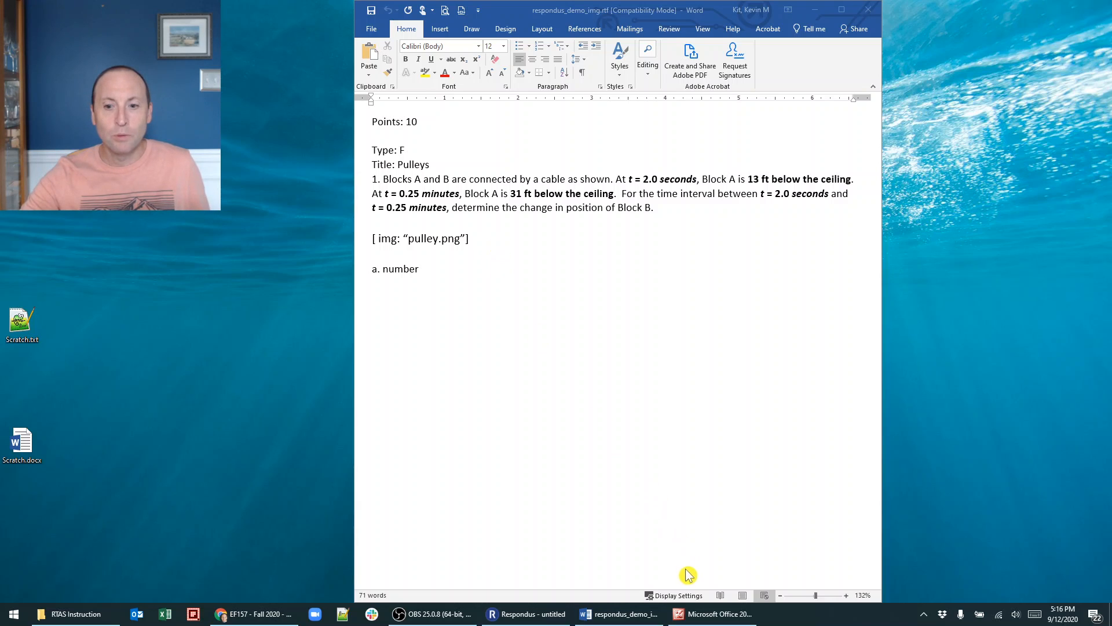
Step: Look at the RTAS Instruction folder and the pulley.png picture that the question document references
click(113, 621)
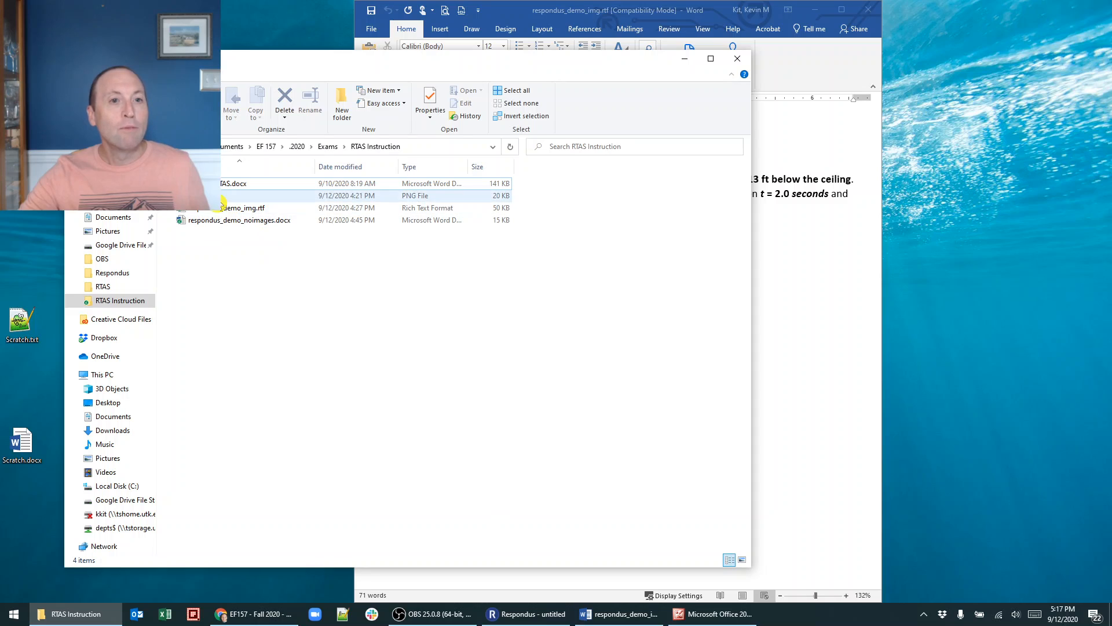
click(734, 615)
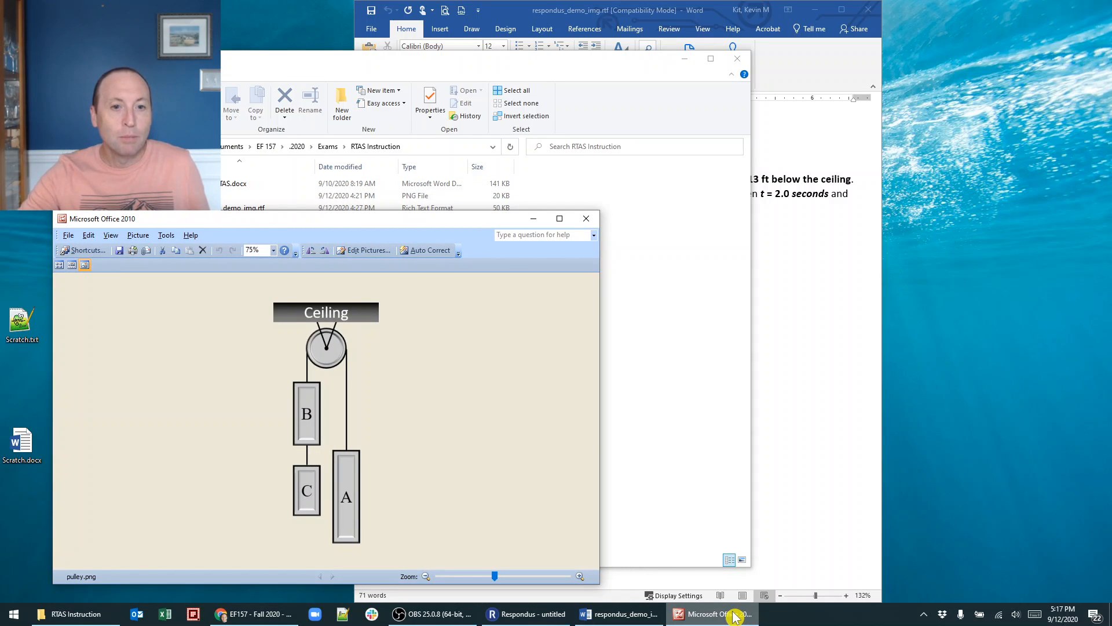
click(533, 218)
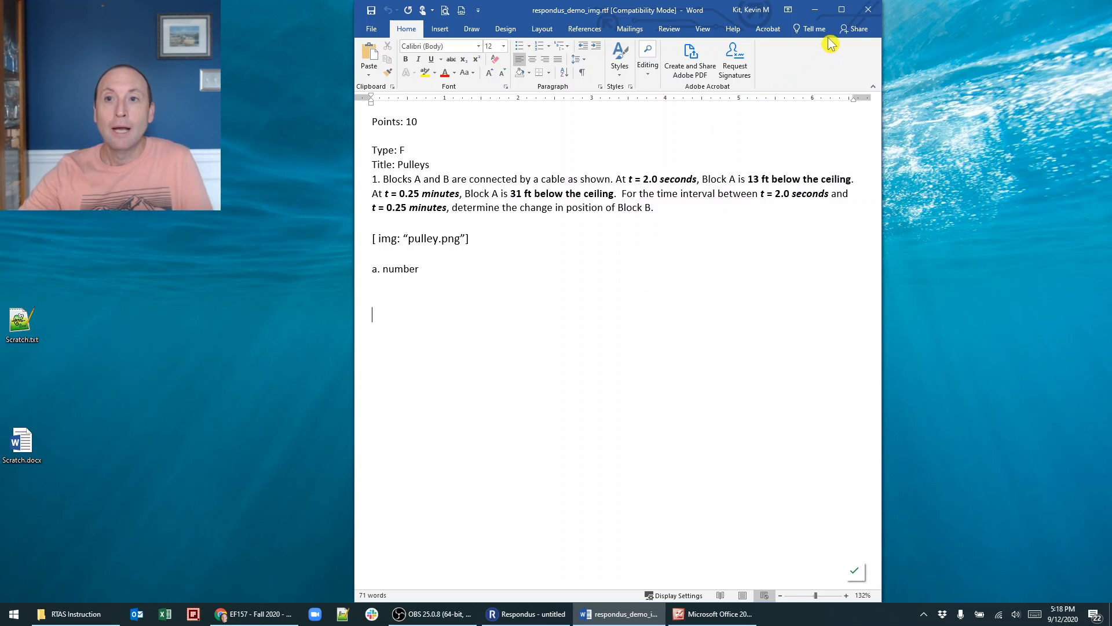
Step: Close the Word question document, switch to Respondus and set the current personality to IMS QTI
click(869, 13)
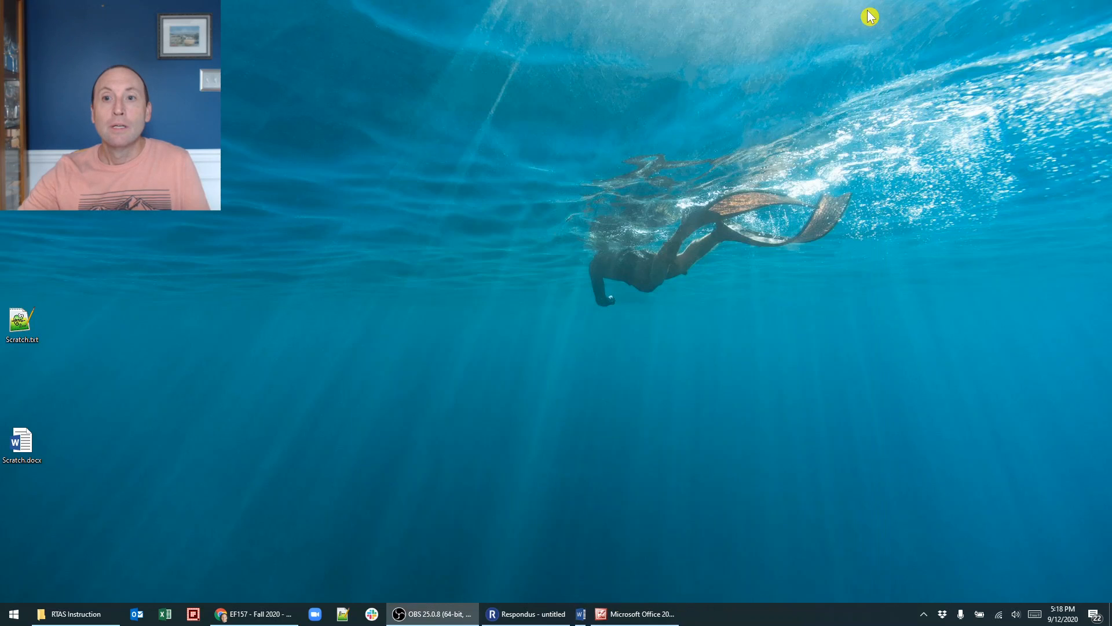
click(554, 613)
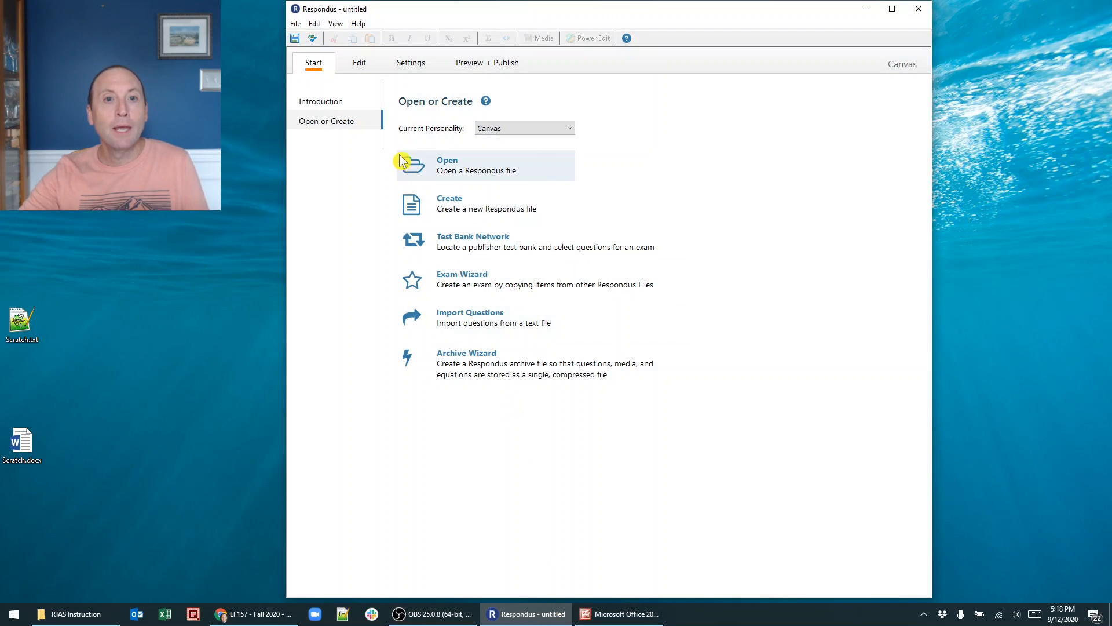
click(530, 131)
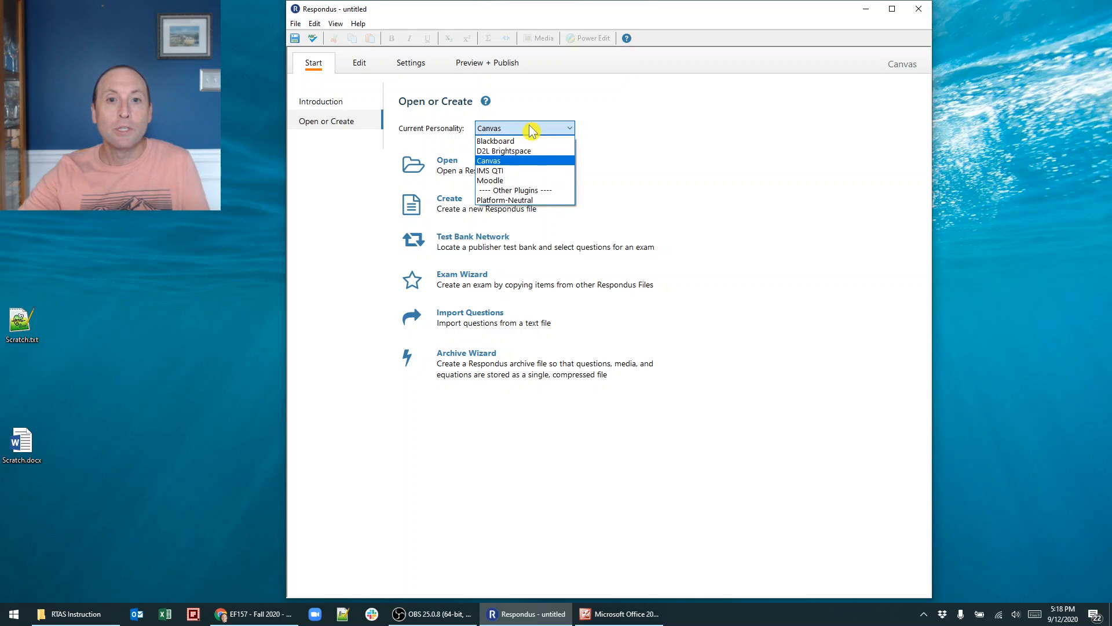
click(519, 172)
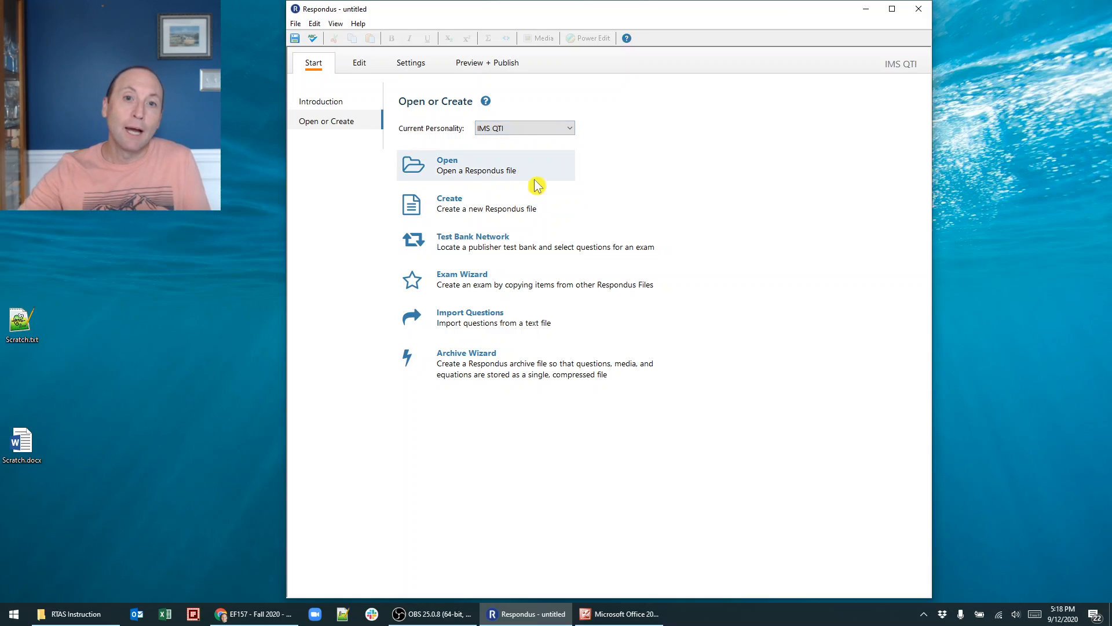
Step: Start a question import with file type Rich Text and choose respondus_demo_img.rtf from the RTAS Instruction folder as the source file
click(481, 323)
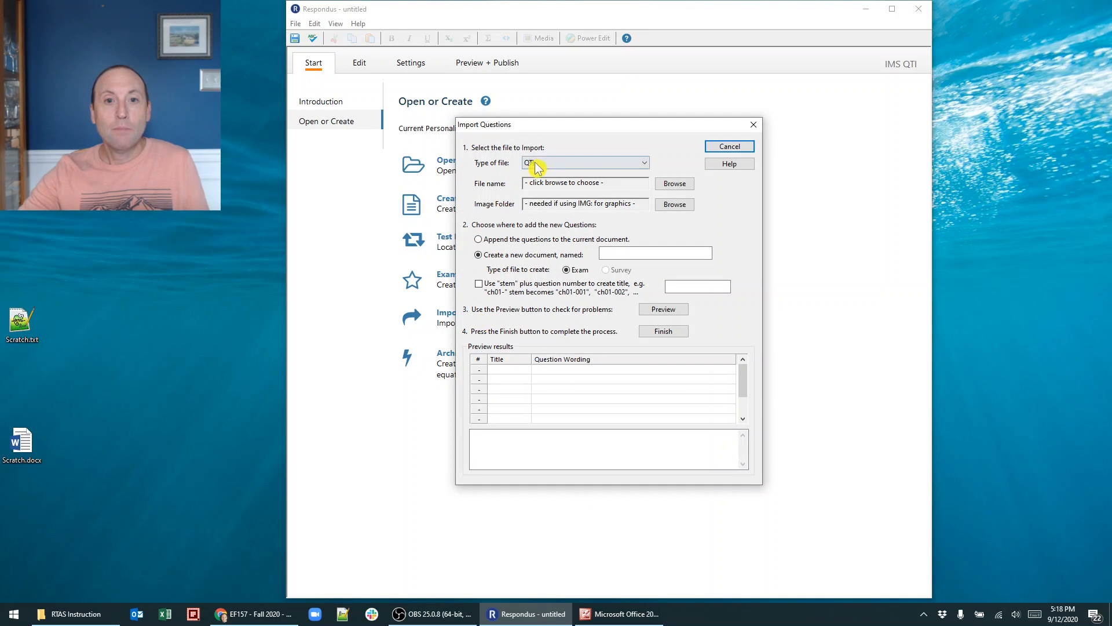
click(617, 163)
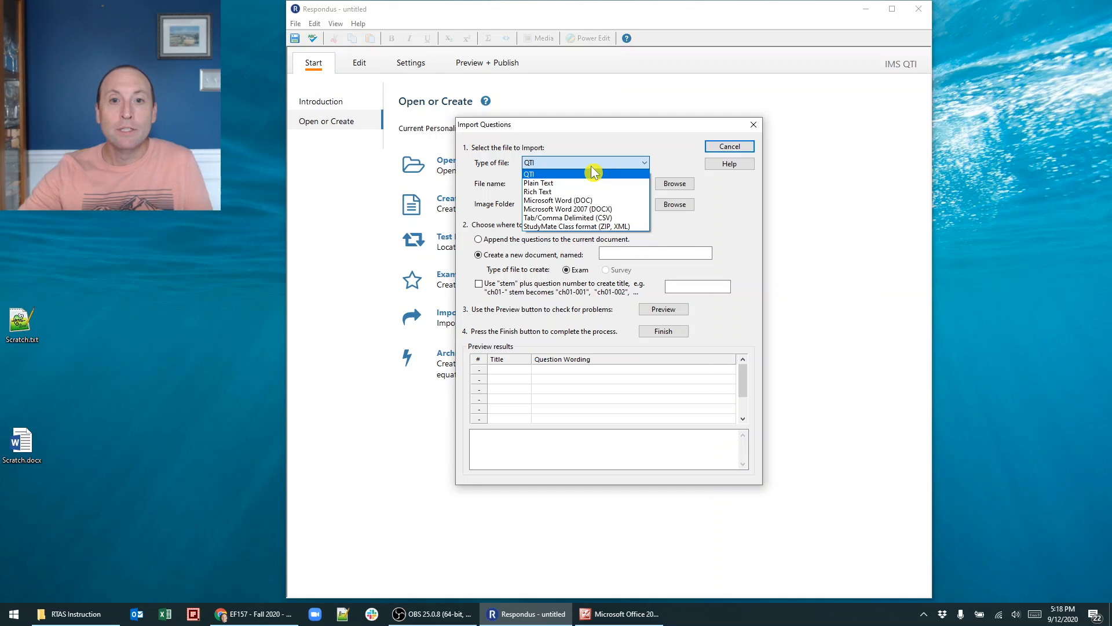
click(558, 191)
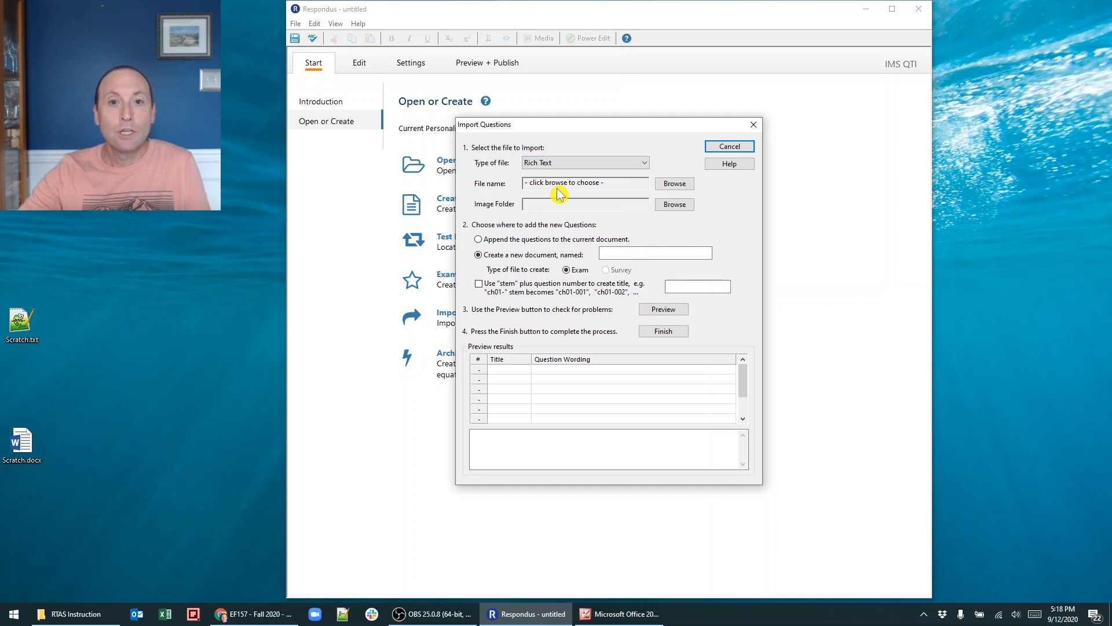
click(675, 184)
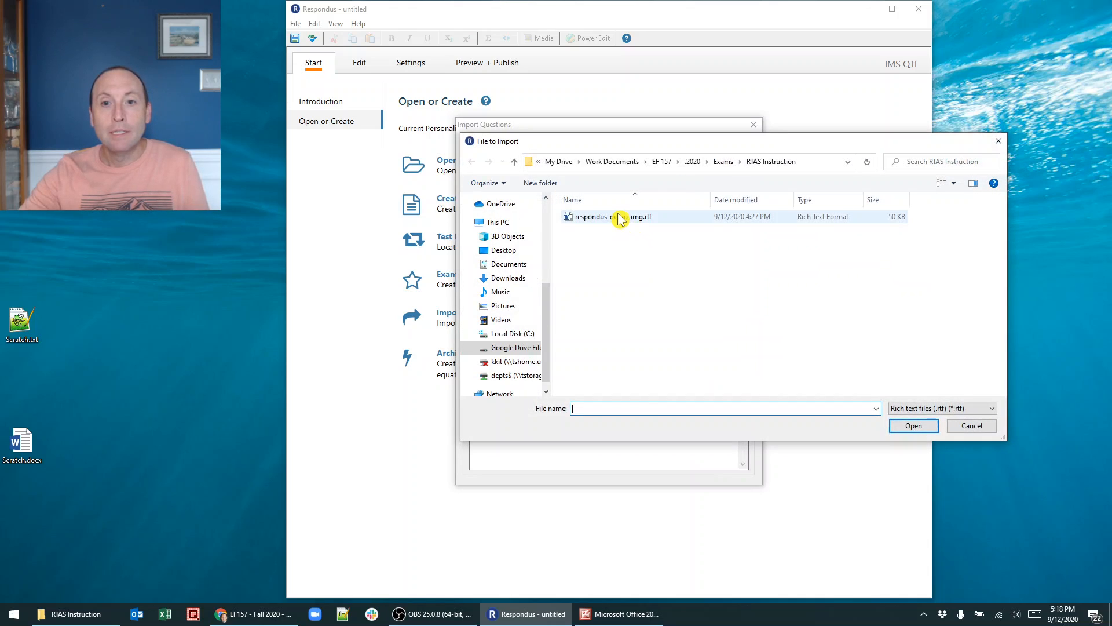
click(629, 225)
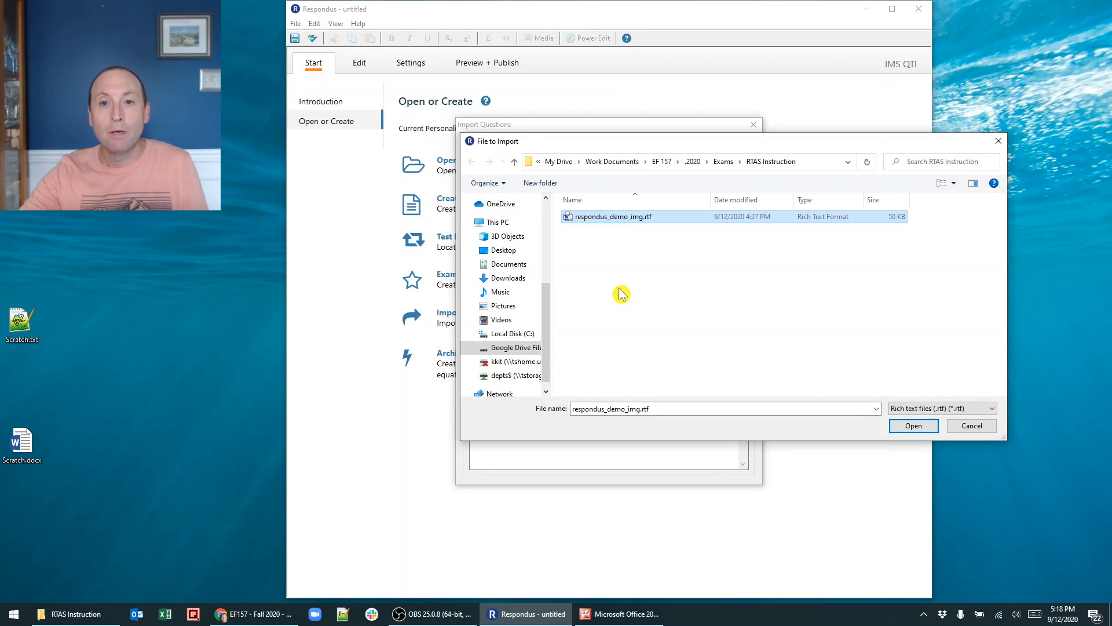
click(915, 428)
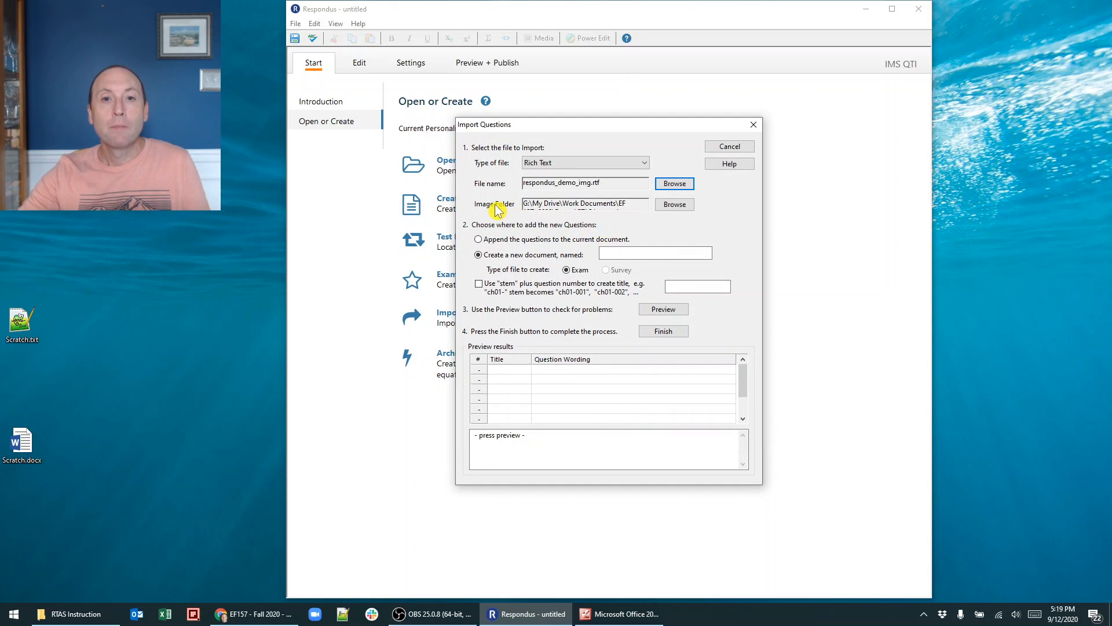
click(676, 206)
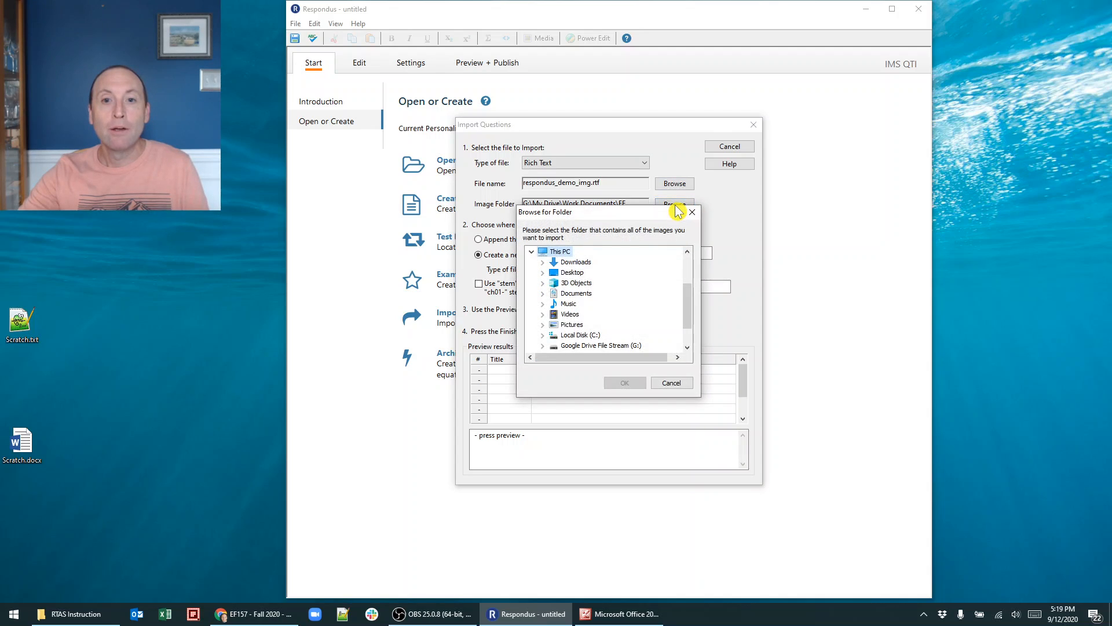
click(675, 383)
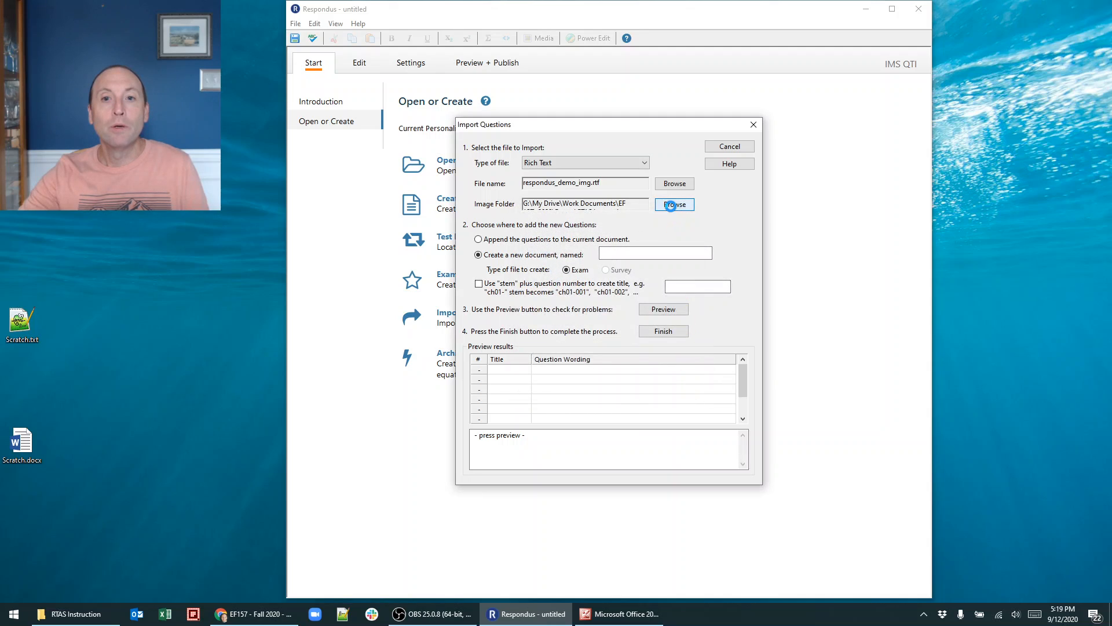
click(675, 207)
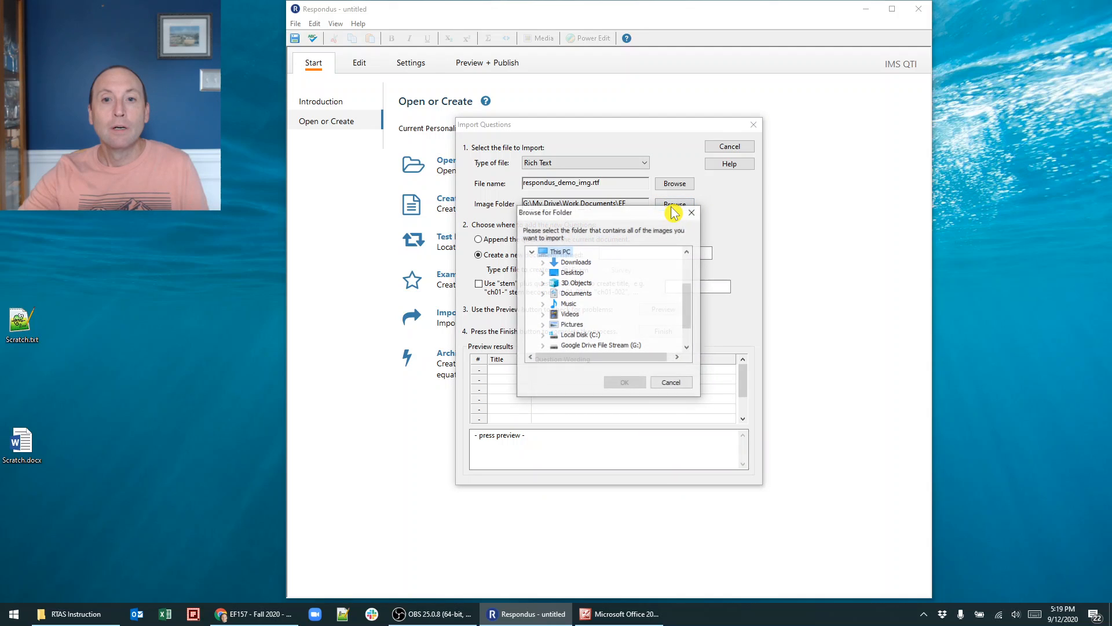
click(672, 382)
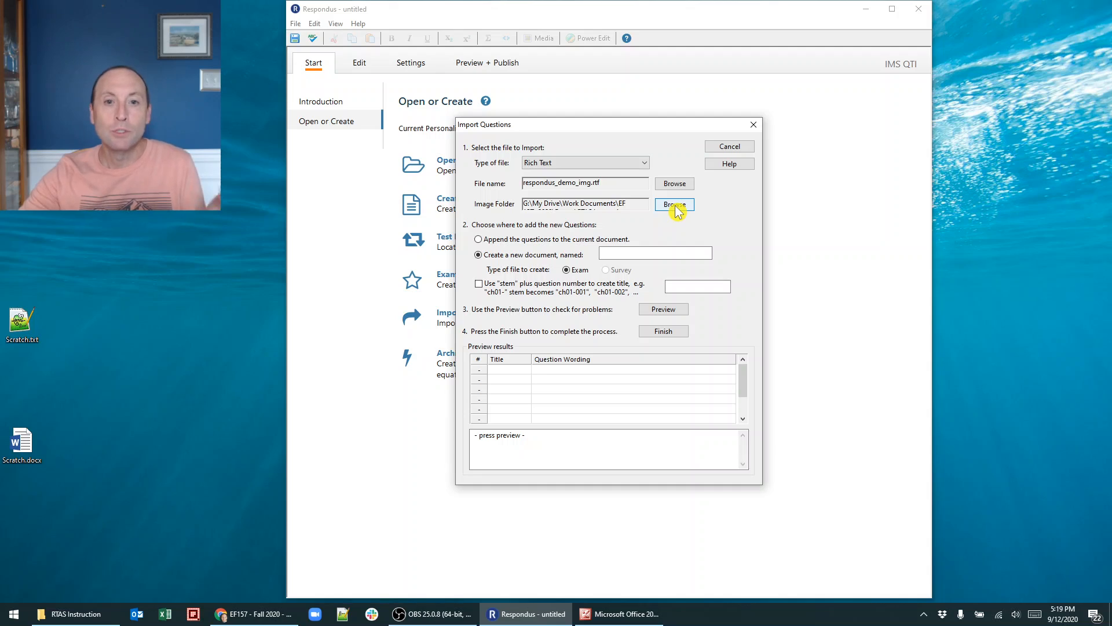
Step: Name the new document "Demo rtf images", preview the import for problems and finish importing the questions
click(624, 255)
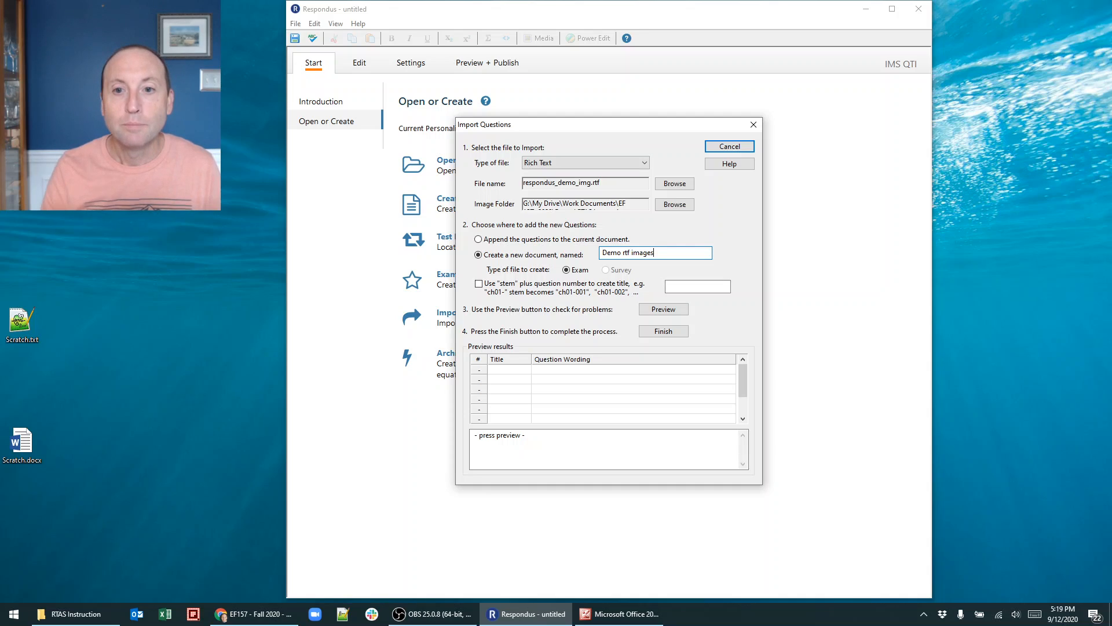
click(664, 309)
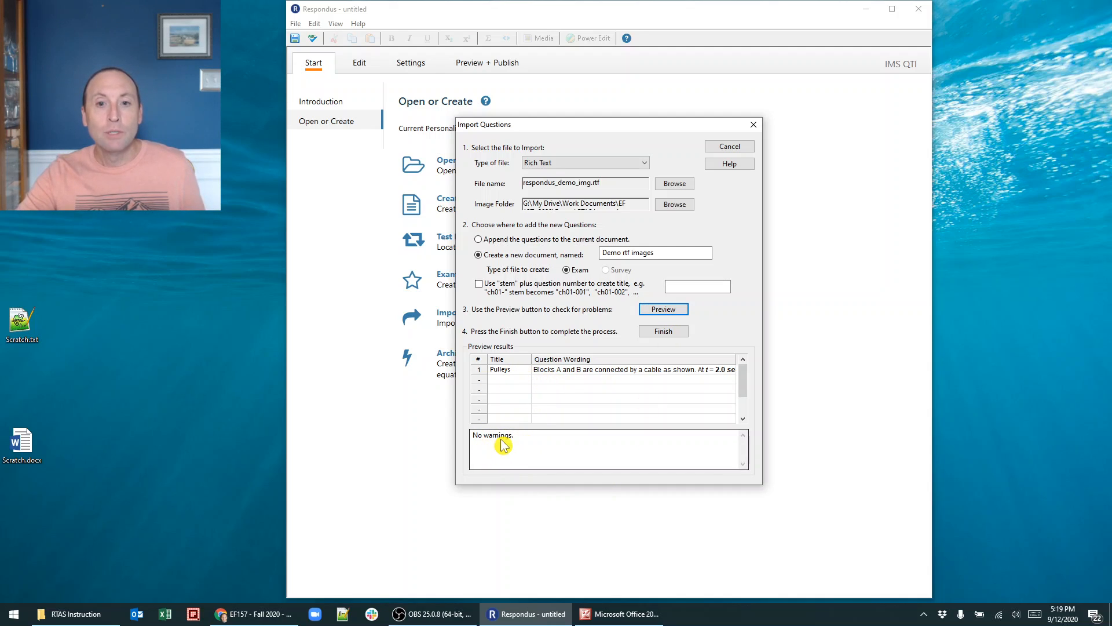
click(667, 331)
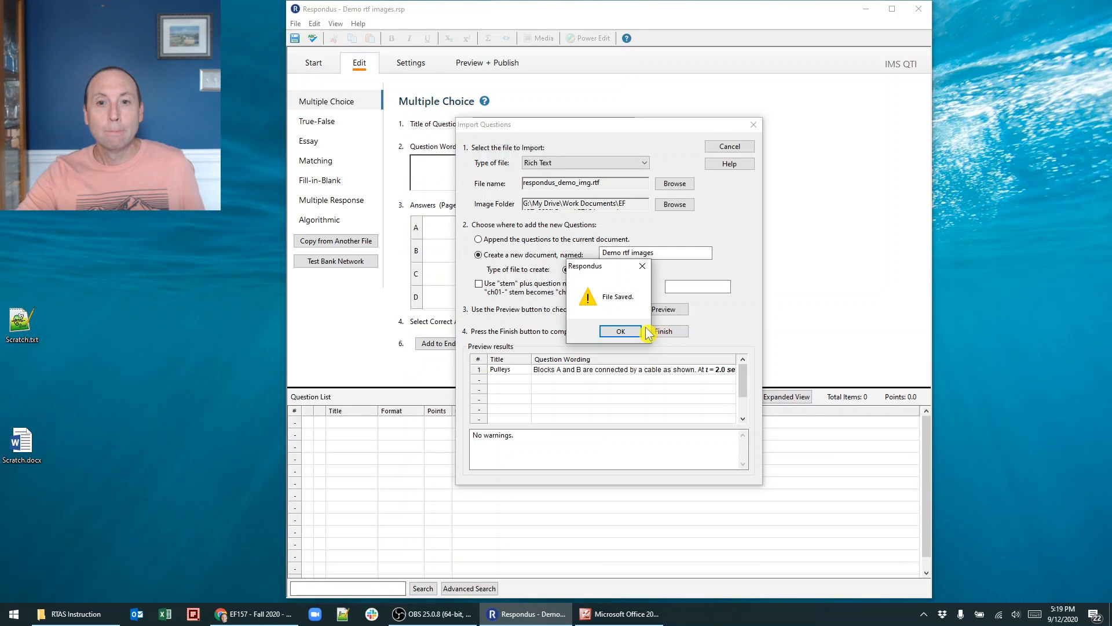
click(625, 327)
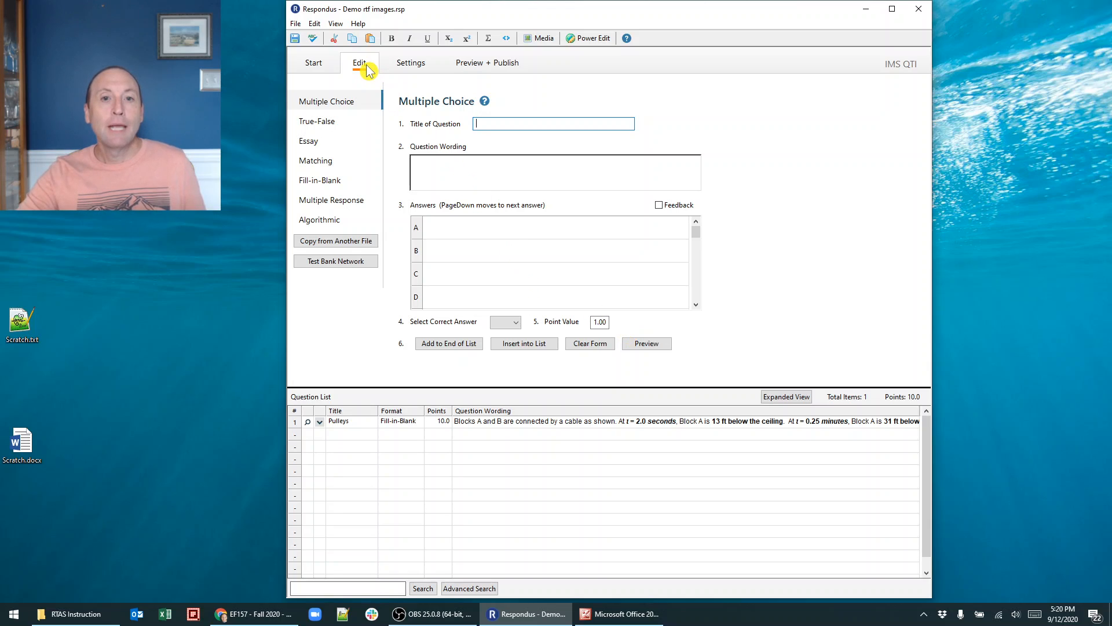
Step: Inspect the imported Pulleys fill-in-blank question in its edit form, leaving the form without saving changes
click(321, 424)
click(343, 449)
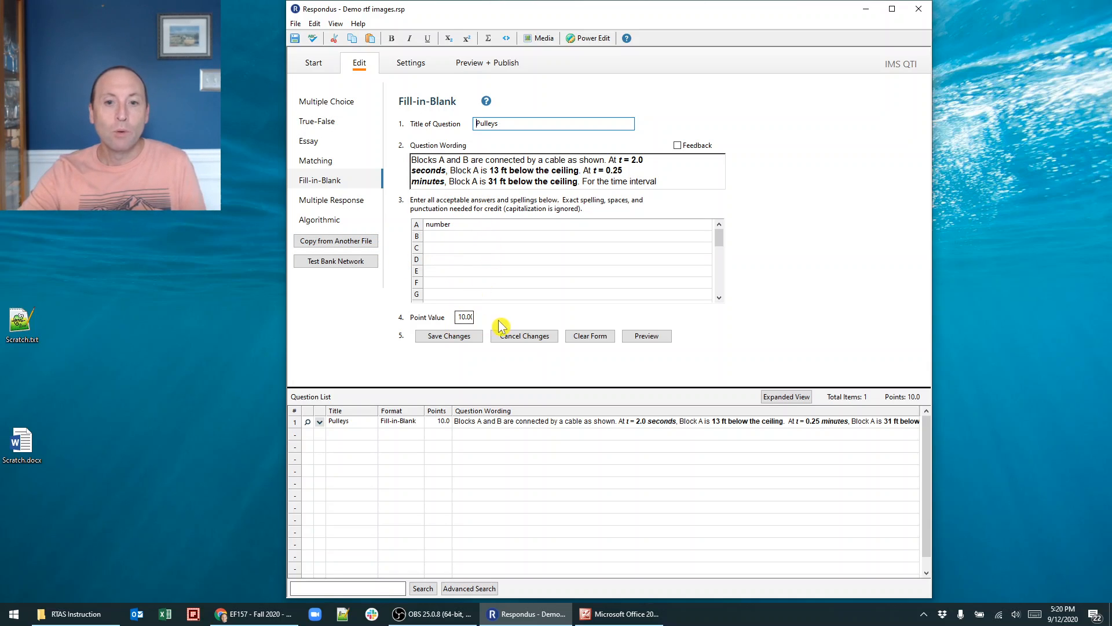
click(525, 341)
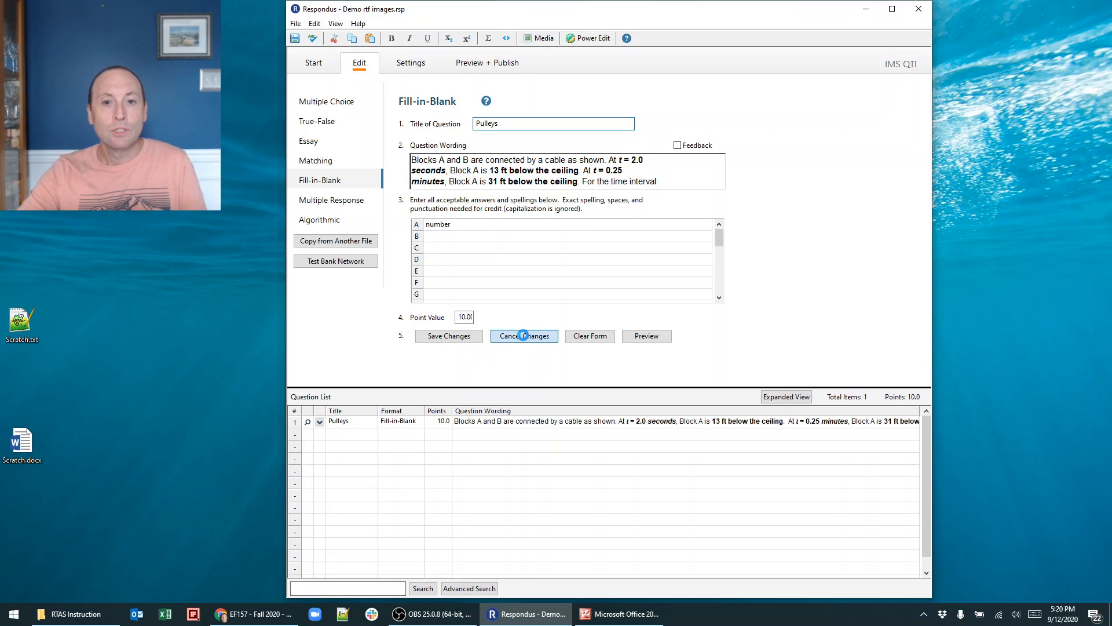
Step: Preview the file to check the Pulleys question's wording, image and correct answer, and close the preview
click(474, 63)
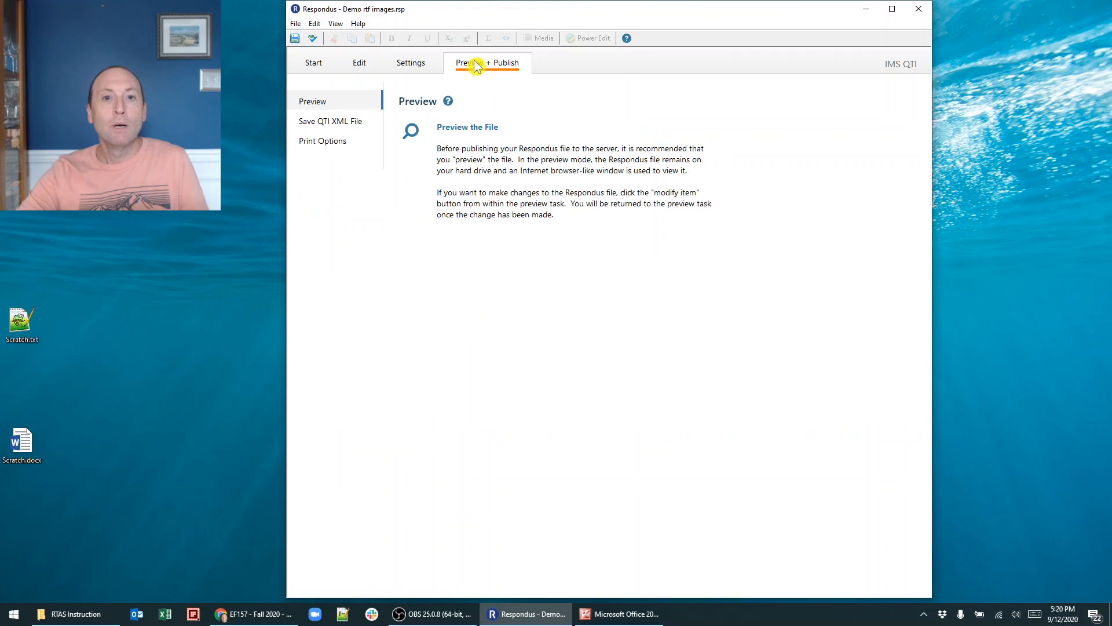
click(463, 129)
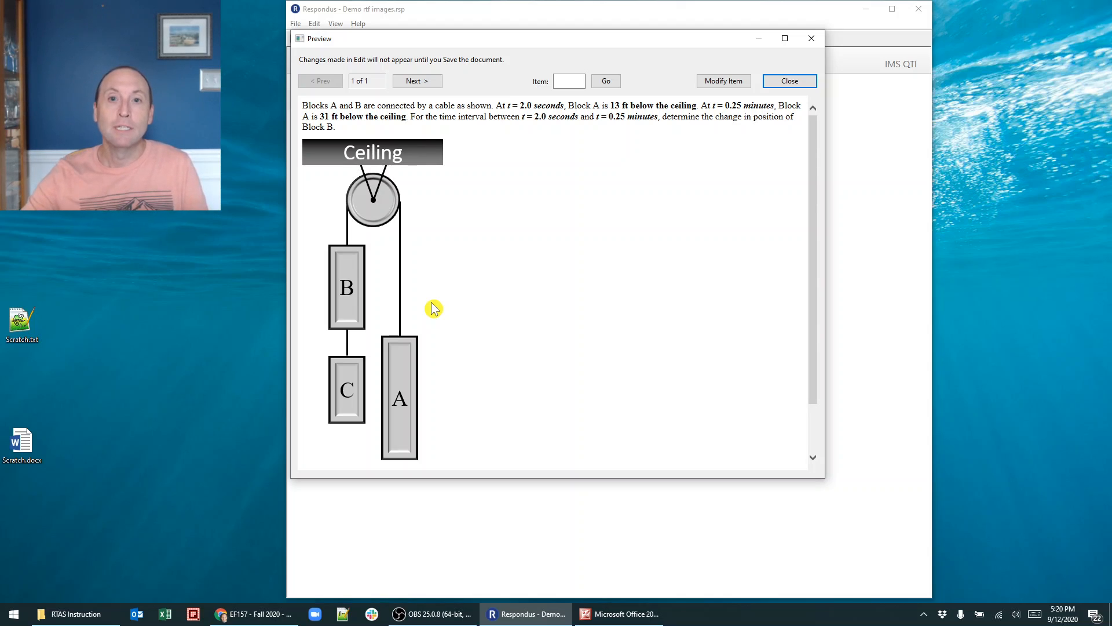
scroll(434, 309, down, 2)
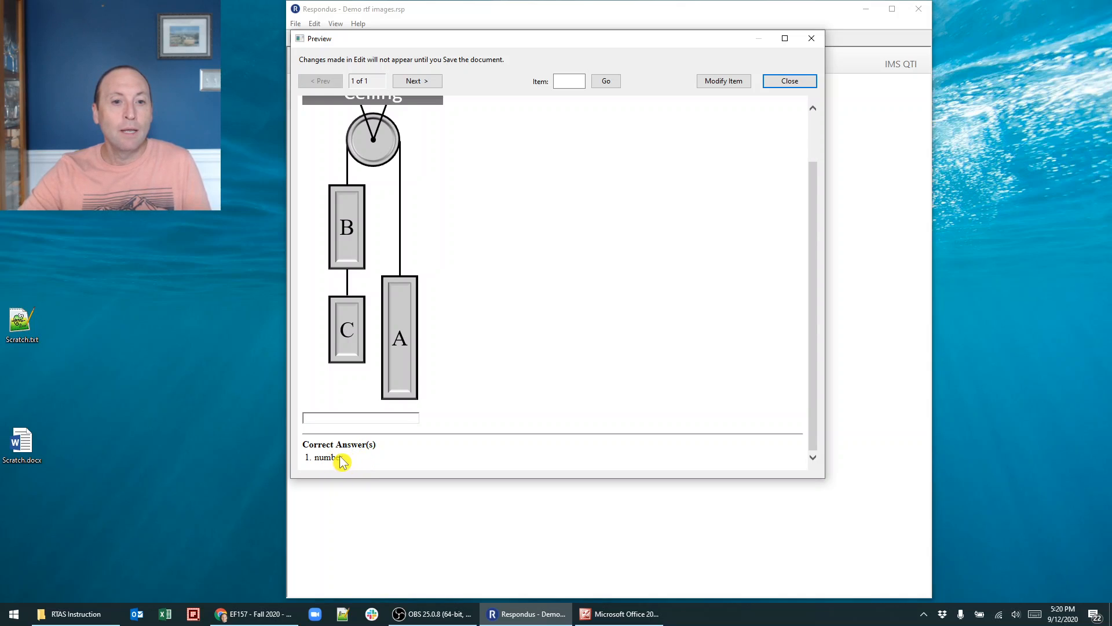
scroll(351, 462, up, 2)
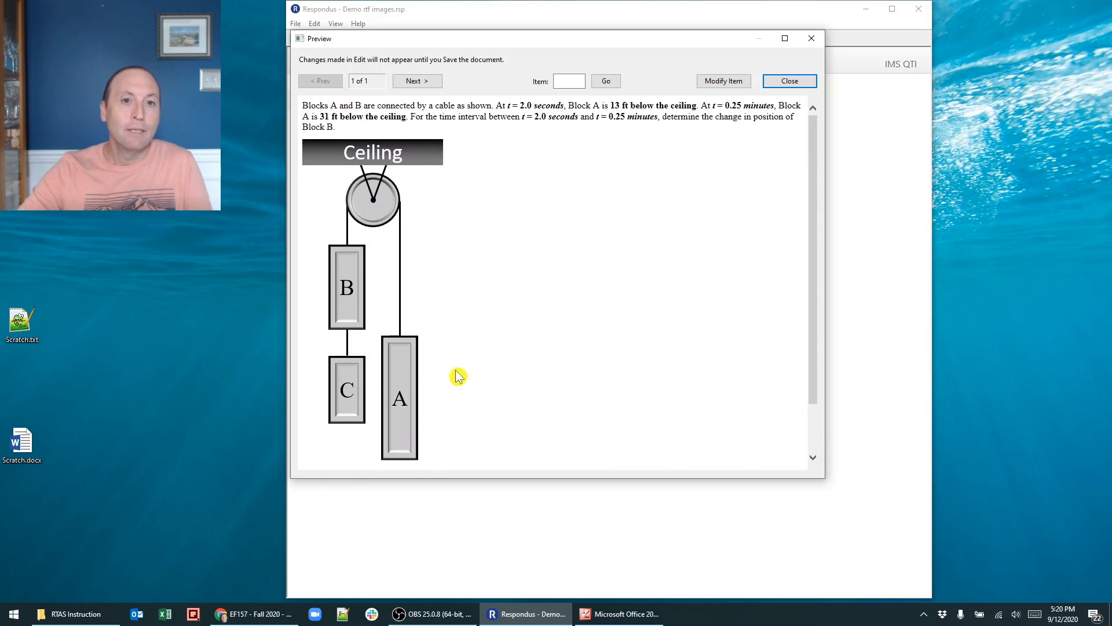
click(795, 86)
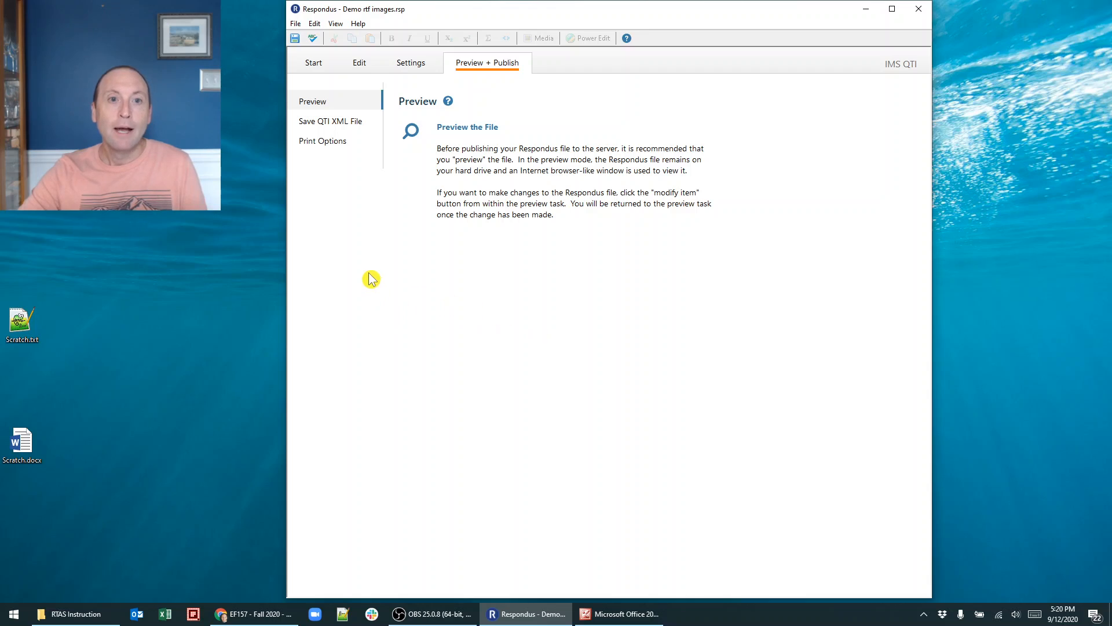
Step: Save the exam as a QTI XML zip file named Demortfimages on the Desktop, using IMS Content Packaging 1.1.3
click(339, 125)
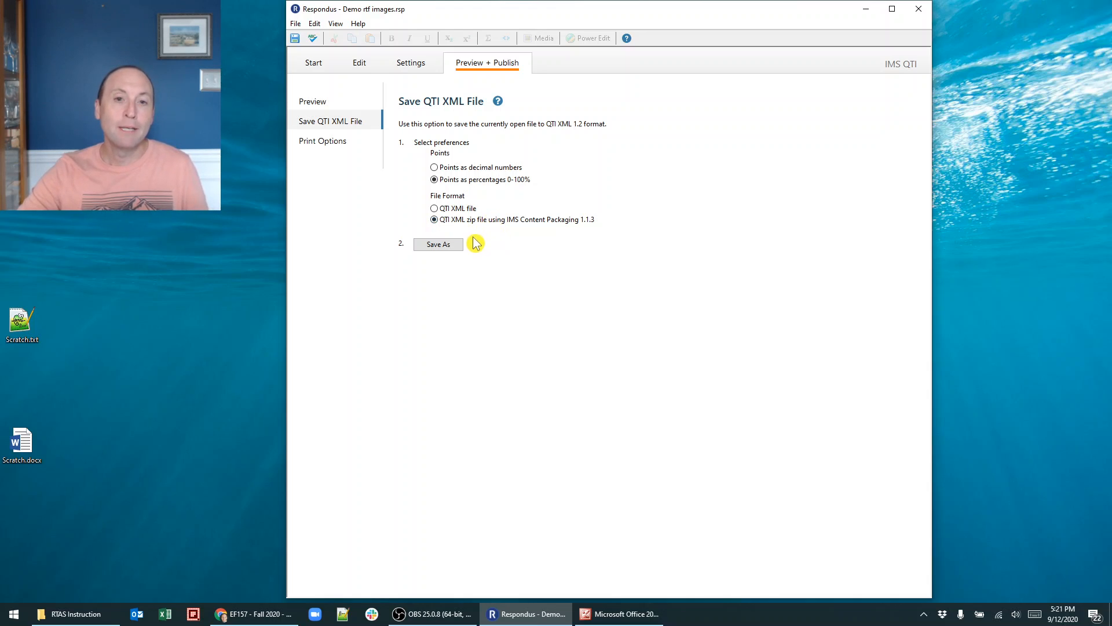
click(438, 244)
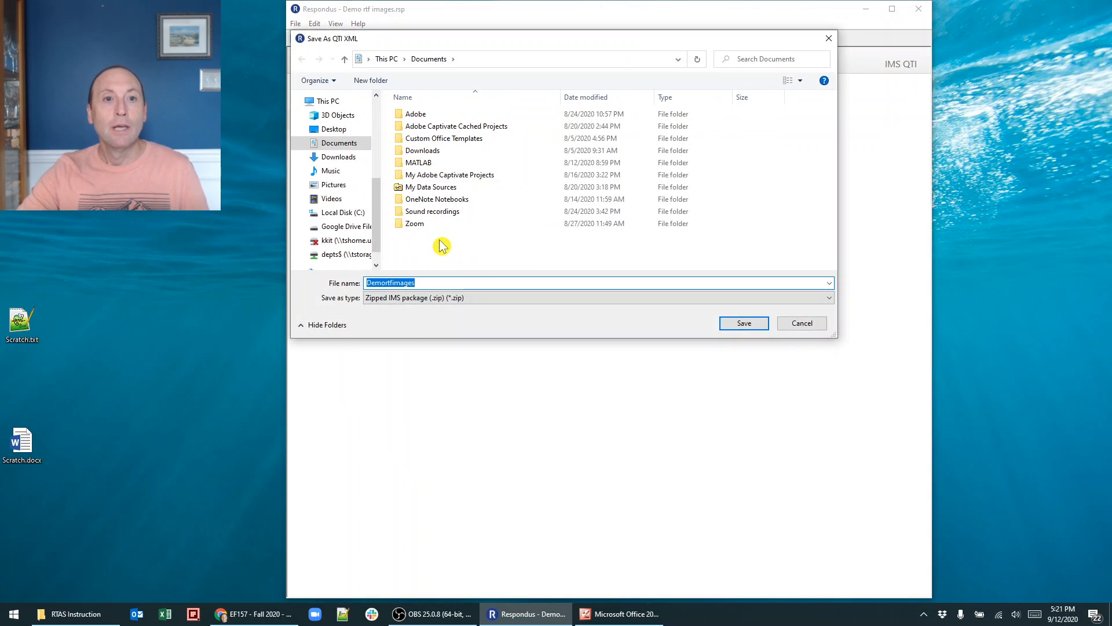
click(326, 131)
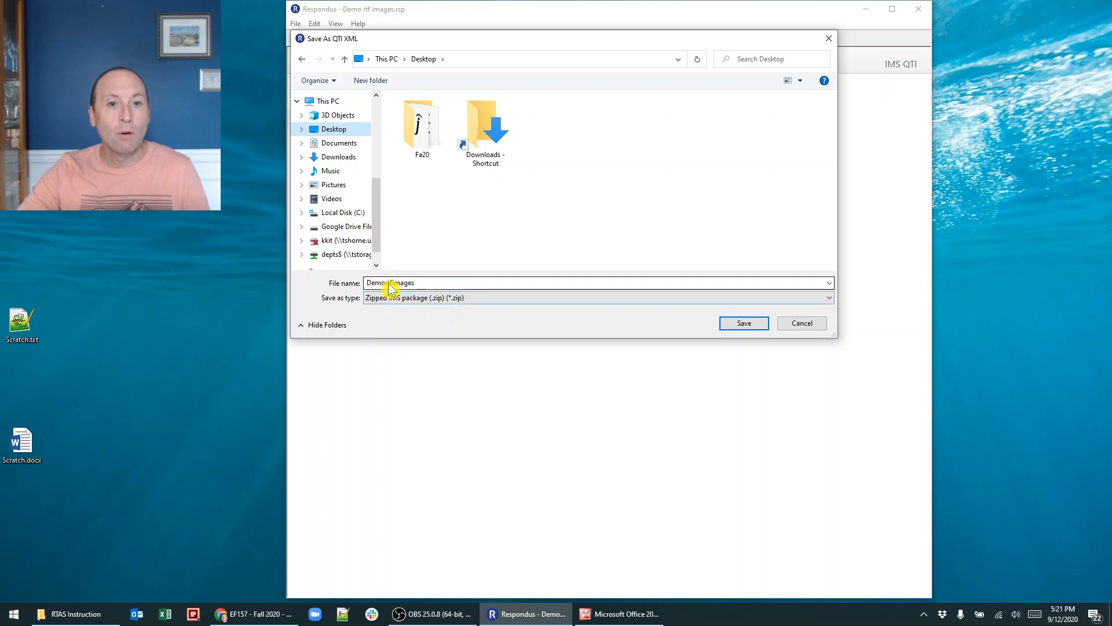
click(746, 326)
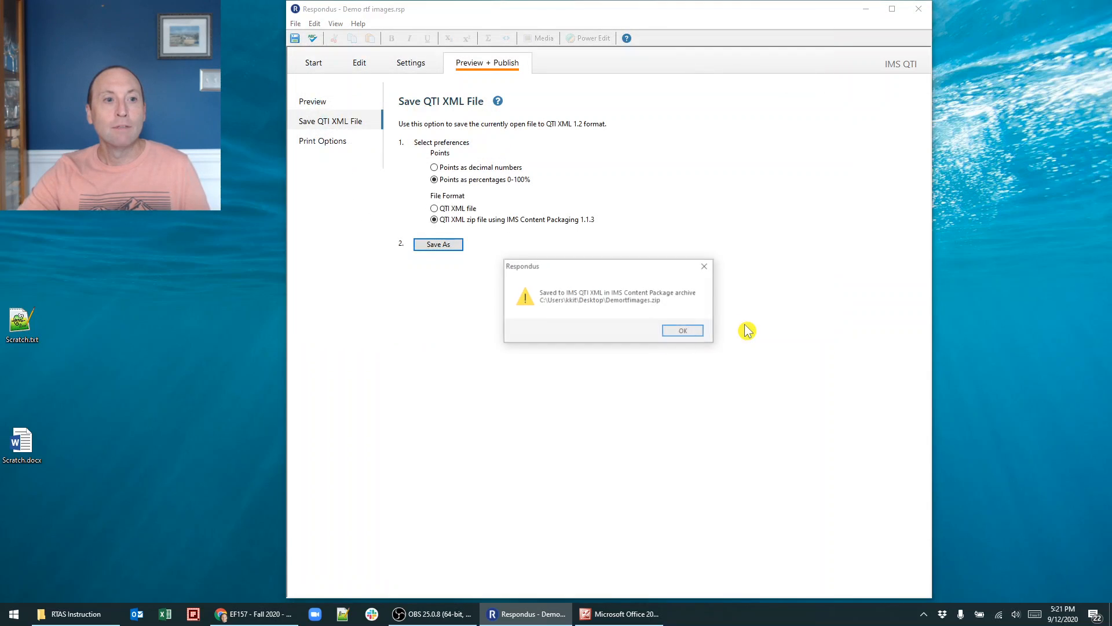
click(692, 331)
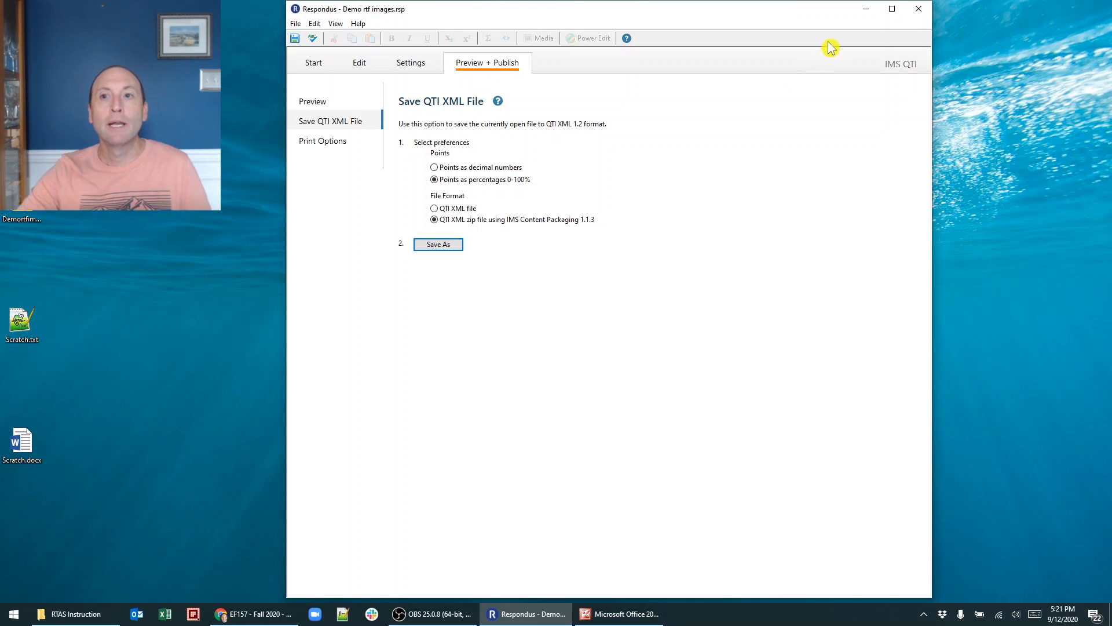
Step: Switch to the EF157 - Fall 2020 Canvas course in Chrome and begin a content import of type QTI .zip file
click(863, 14)
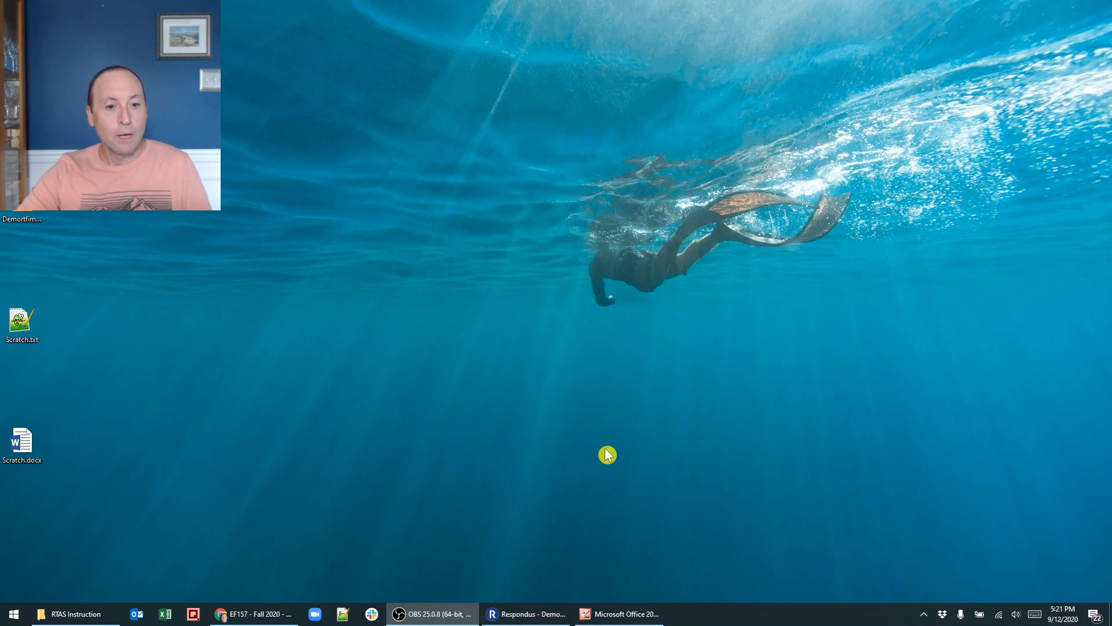
click(280, 617)
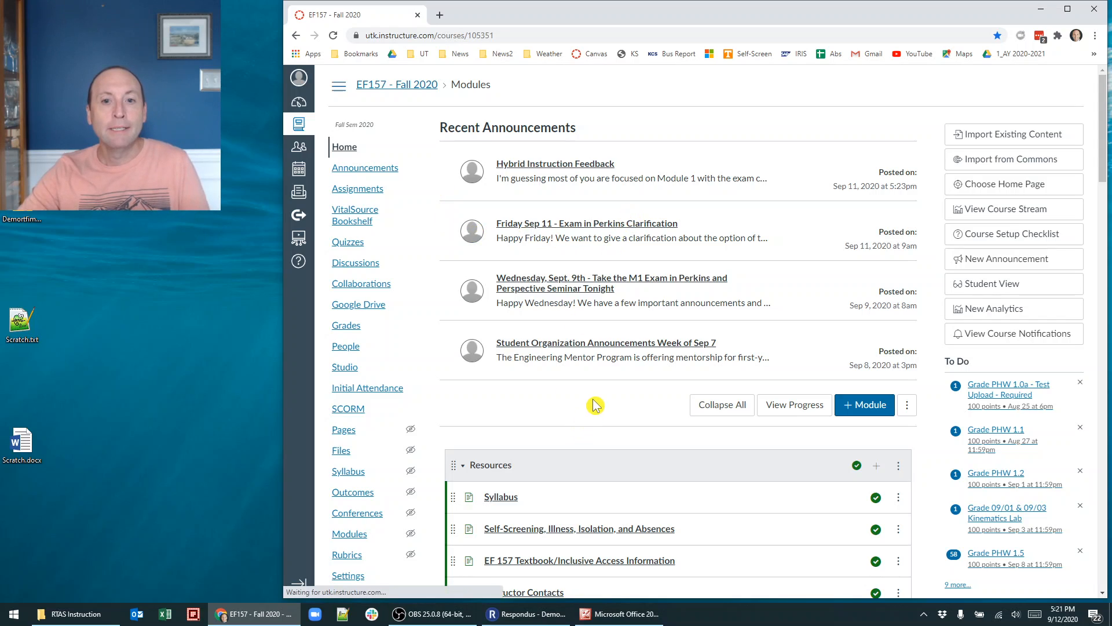
click(1020, 138)
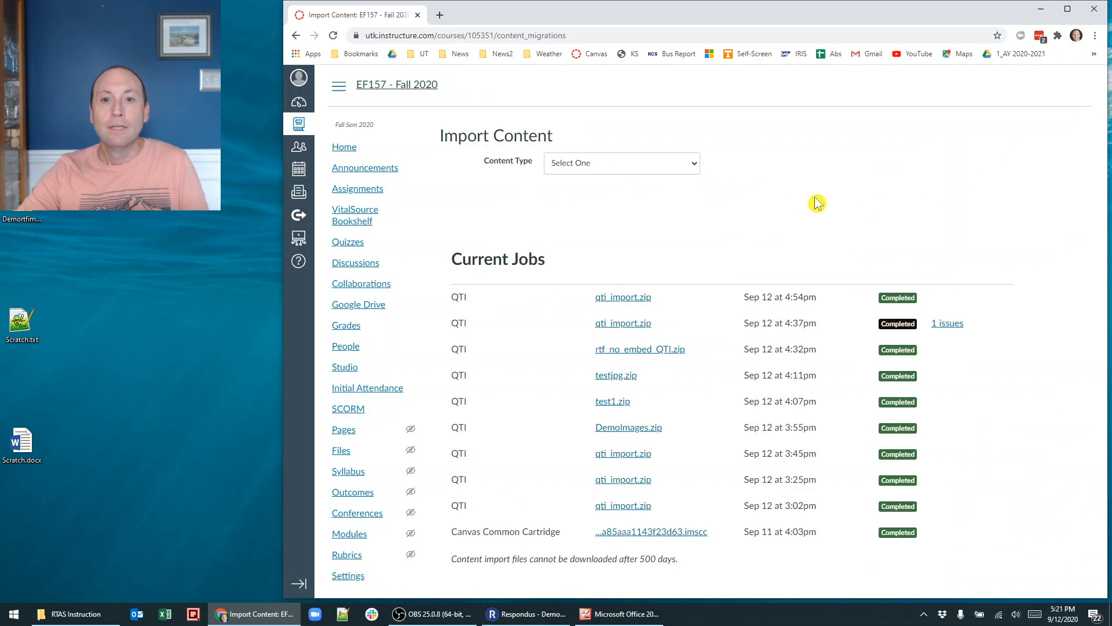
click(589, 167)
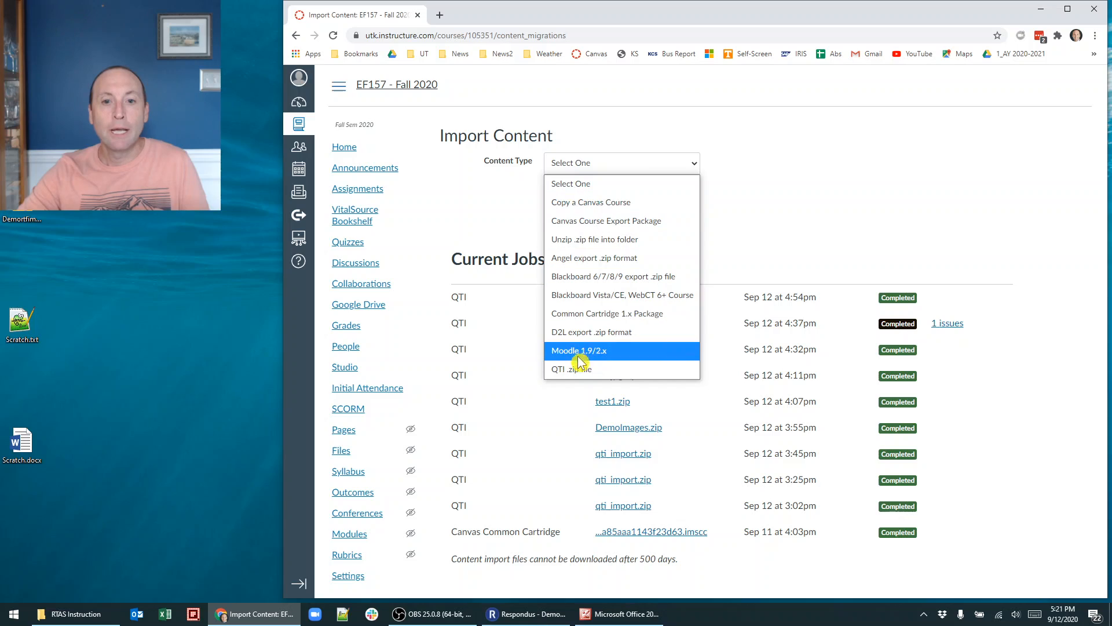
click(609, 372)
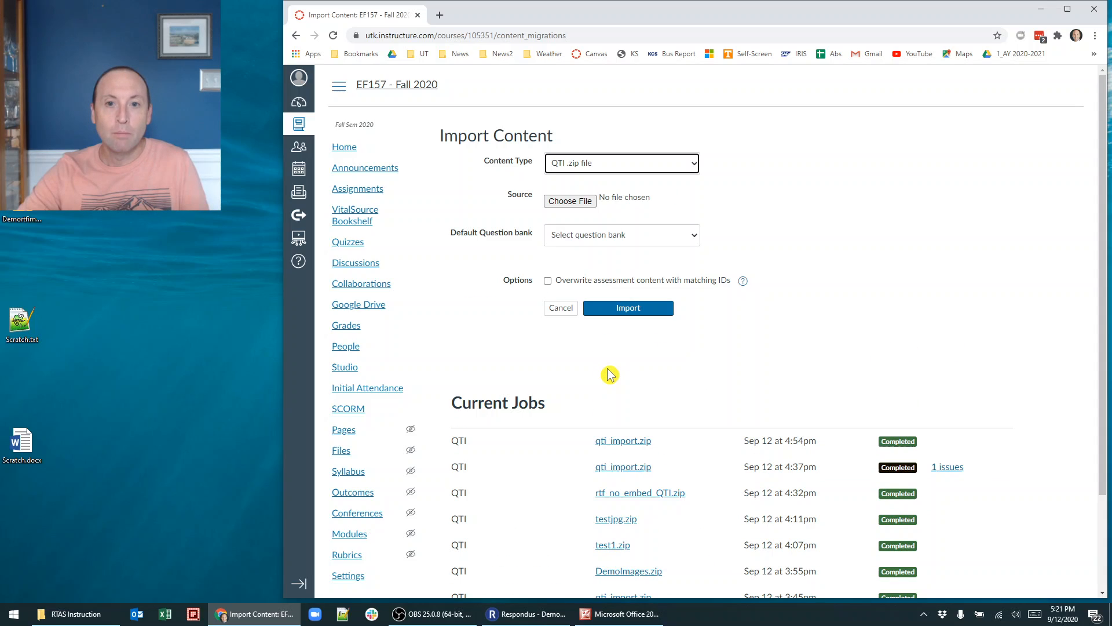
Step: Choose Demortfimages.zip from the Desktop as the import source
click(587, 203)
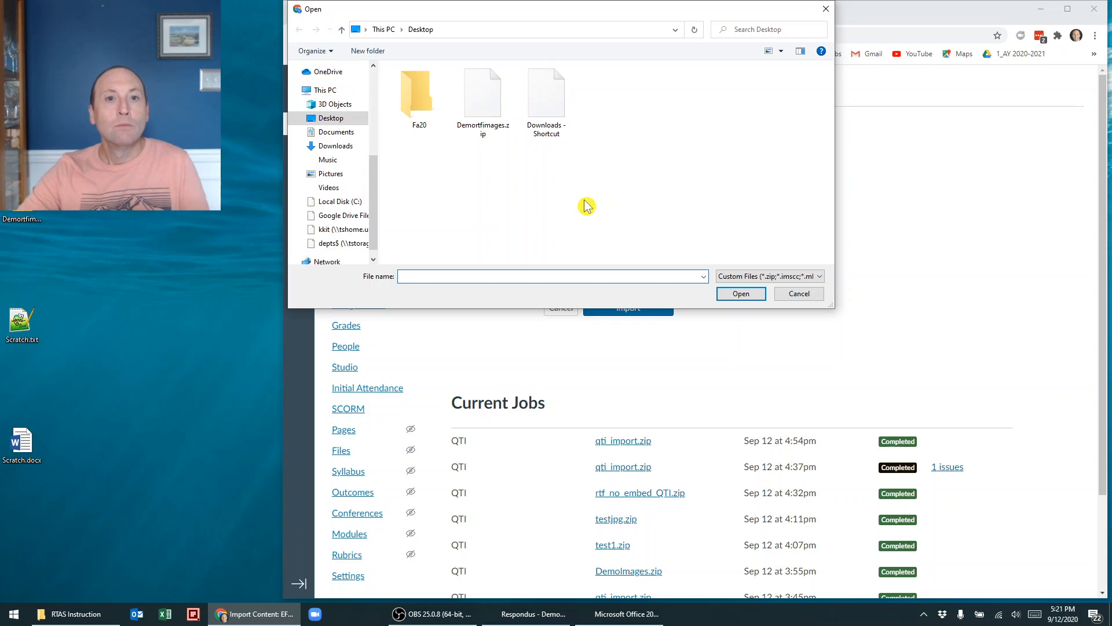
click(480, 100)
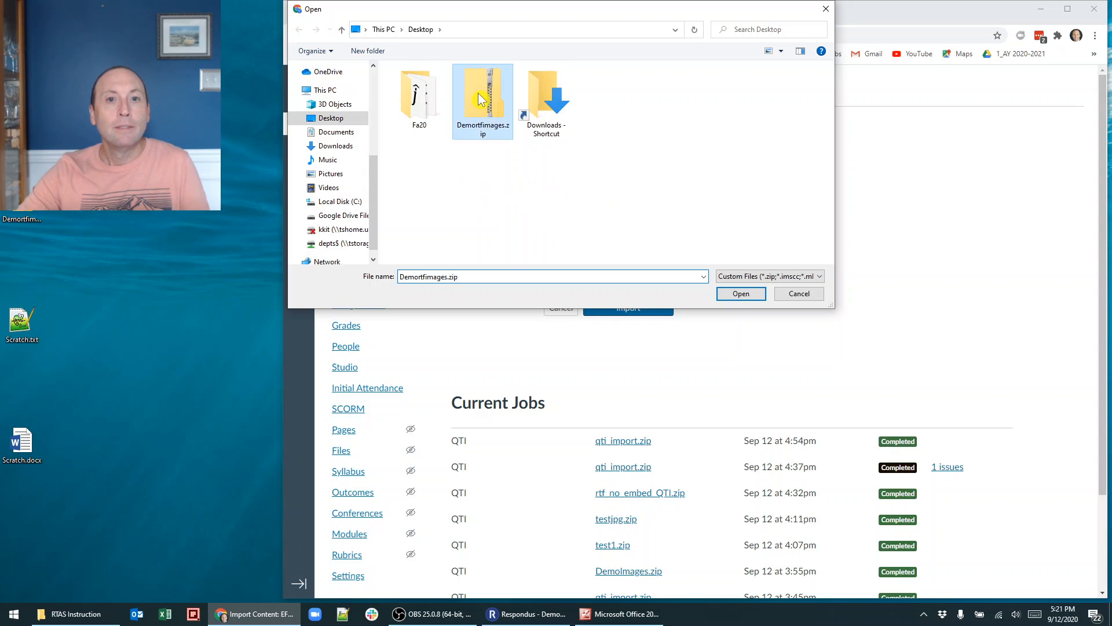
click(740, 293)
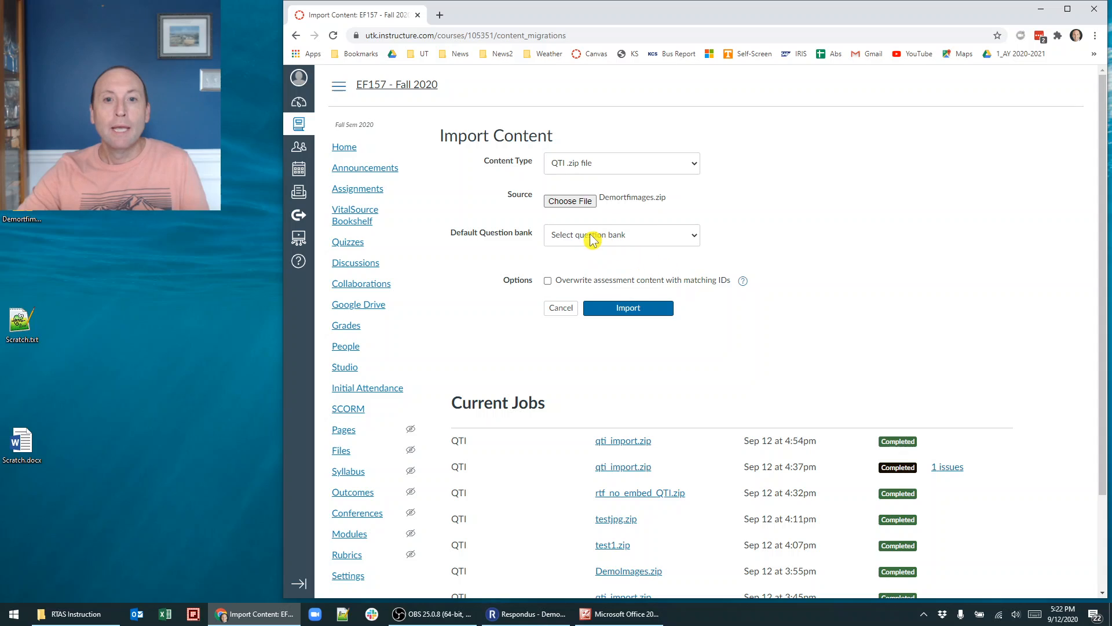
Step: Set the default question bank to a new one named "Demo rtf images" and run the import
click(593, 239)
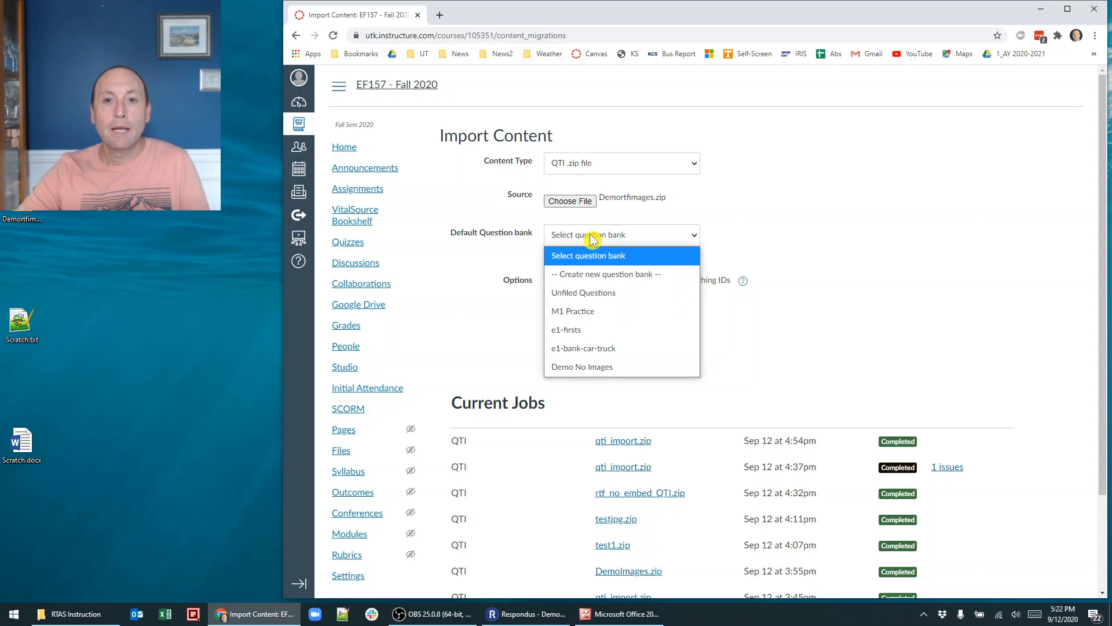
click(622, 281)
click(603, 272)
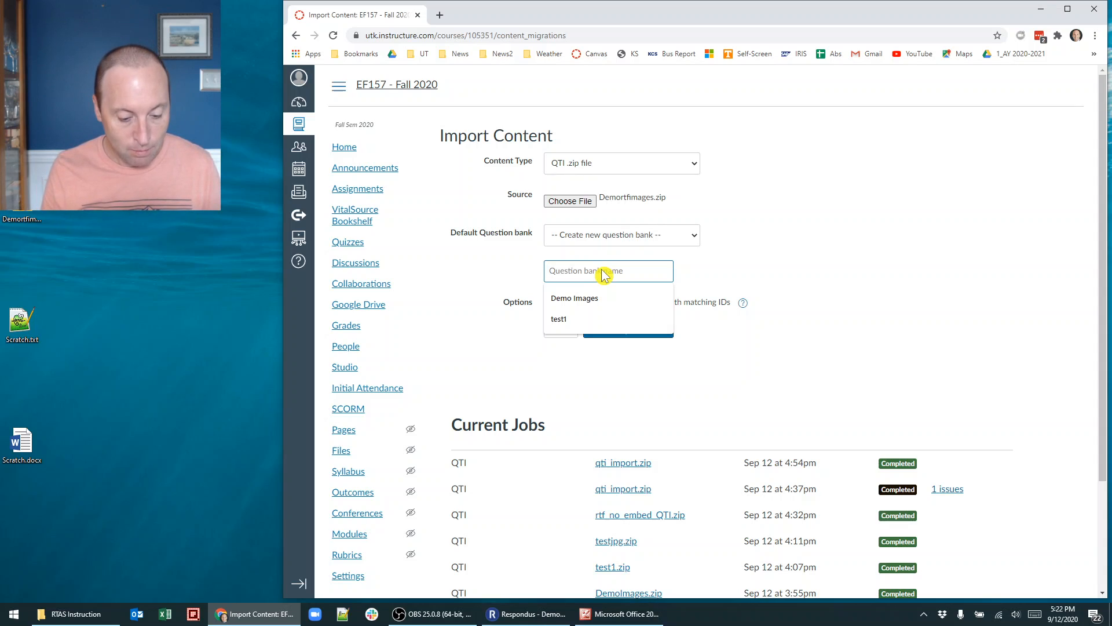
text(Demo)
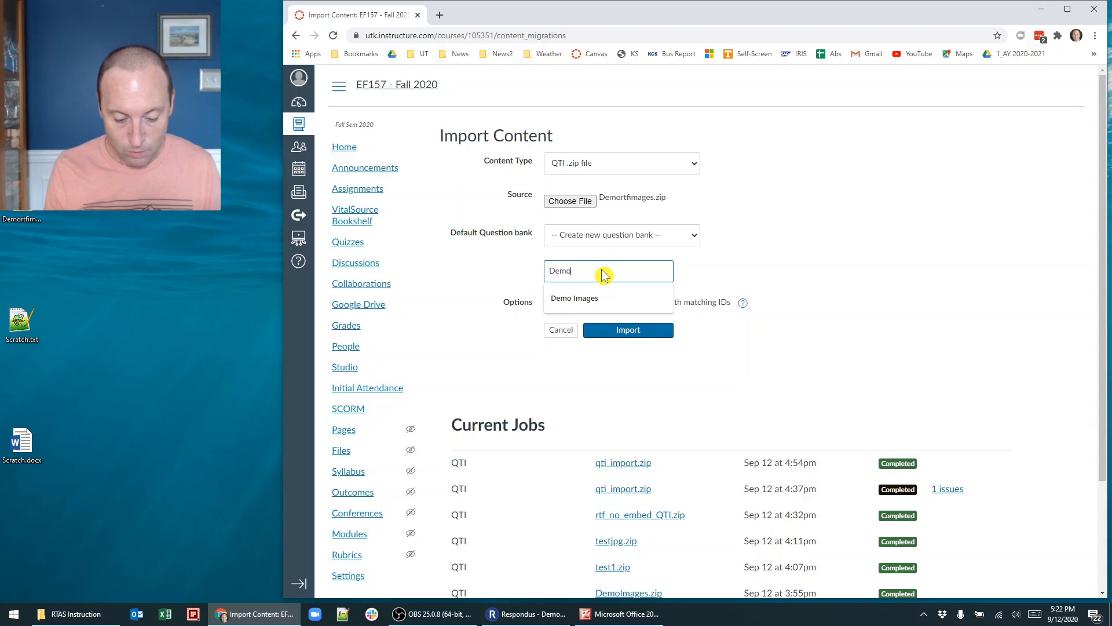
text(ftf)
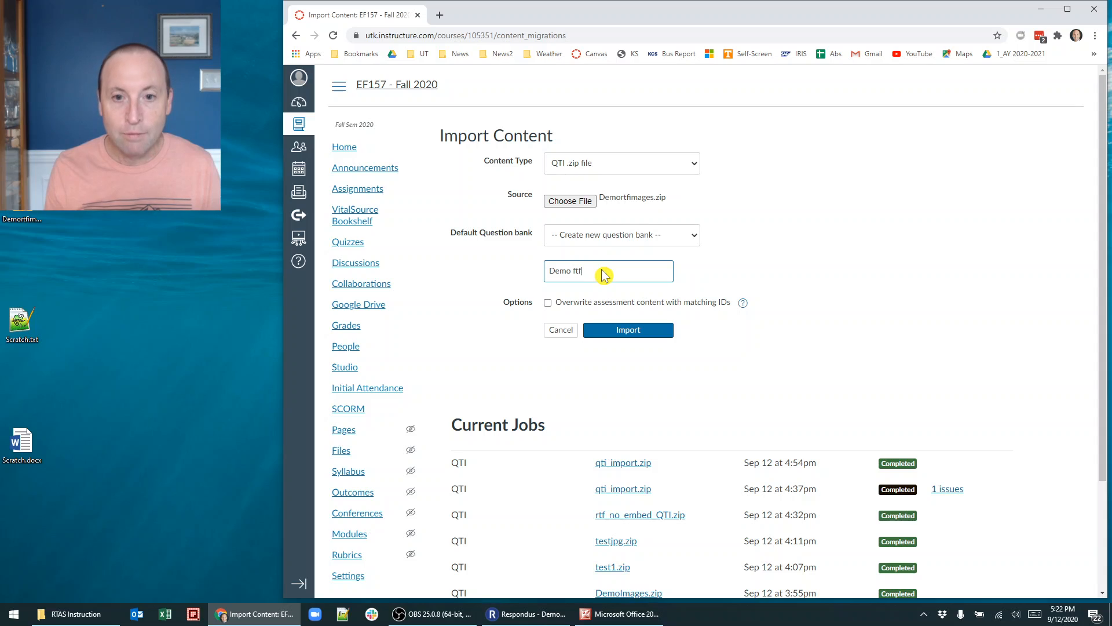
key(BackSpace)
key(BackSpace)
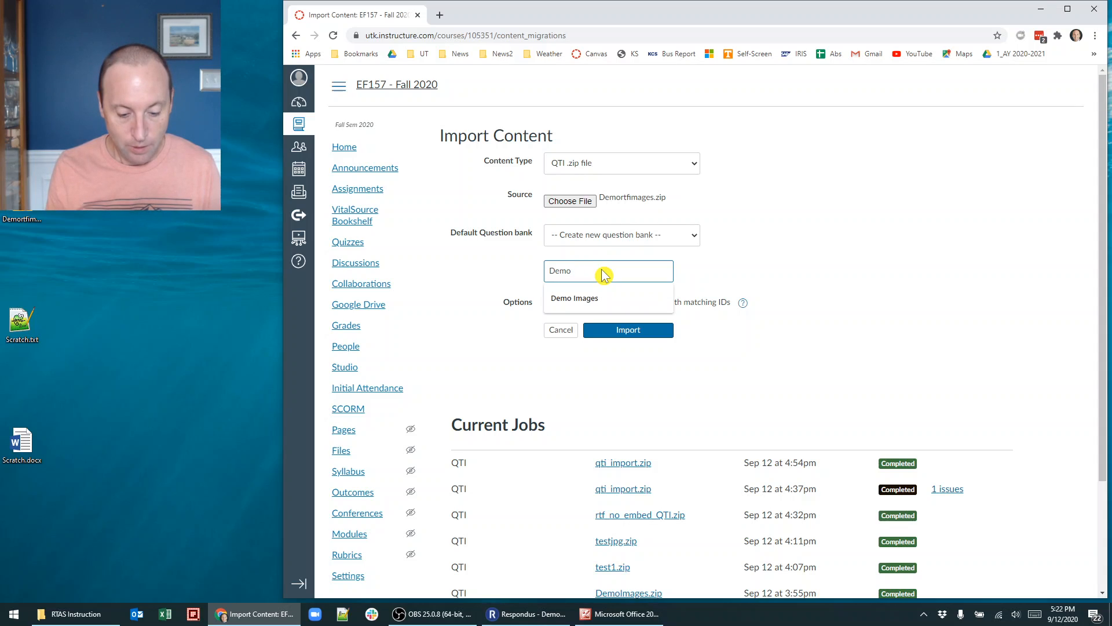
text(rtf i)
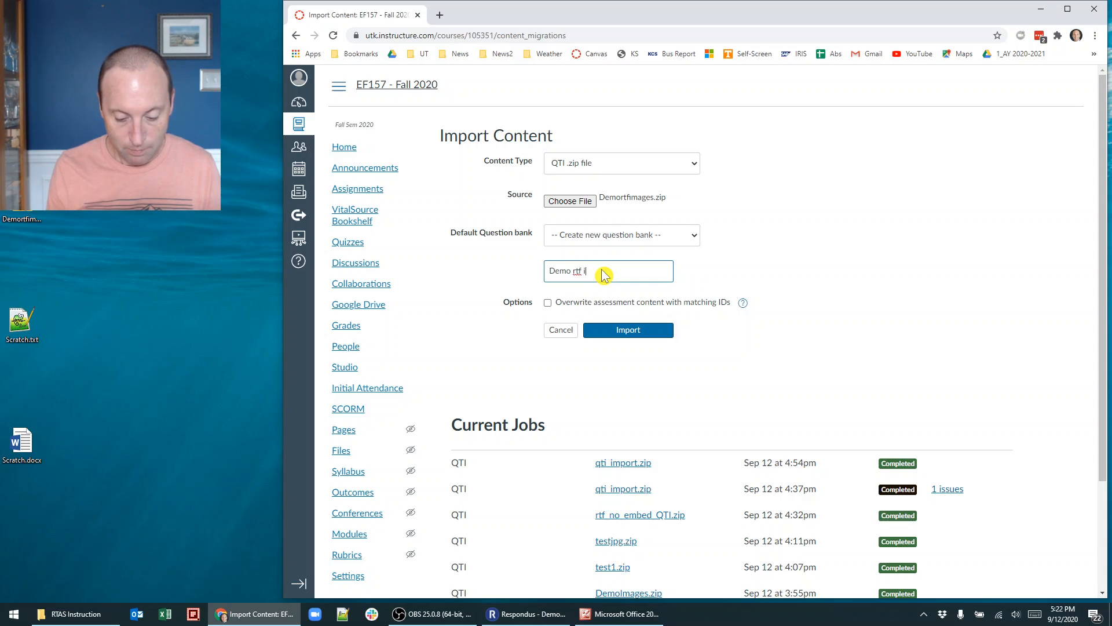
text(mages)
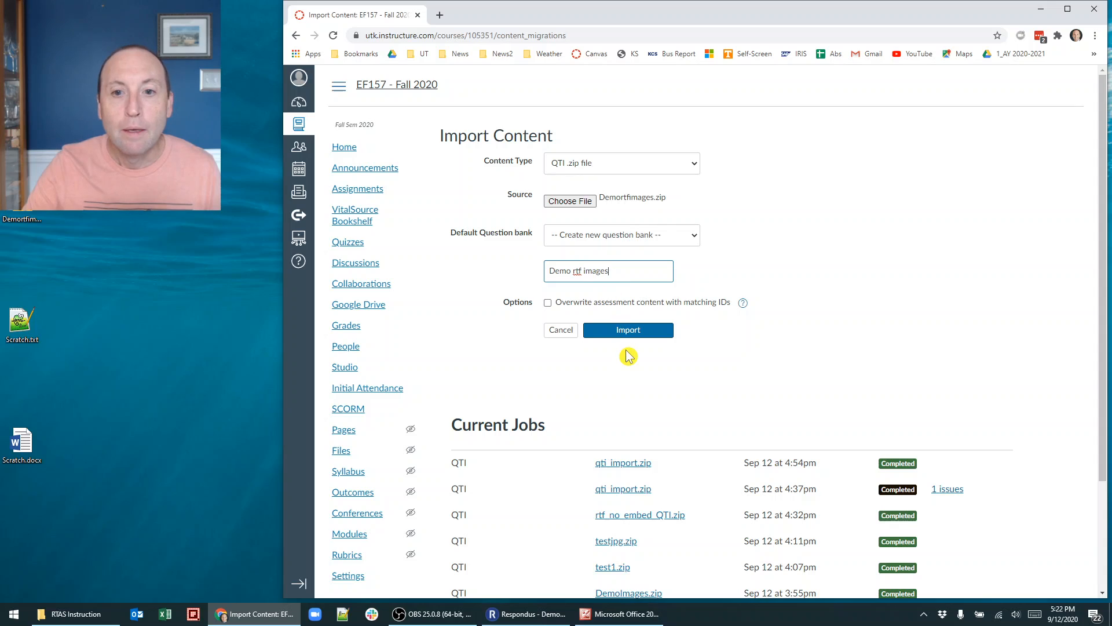
click(622, 339)
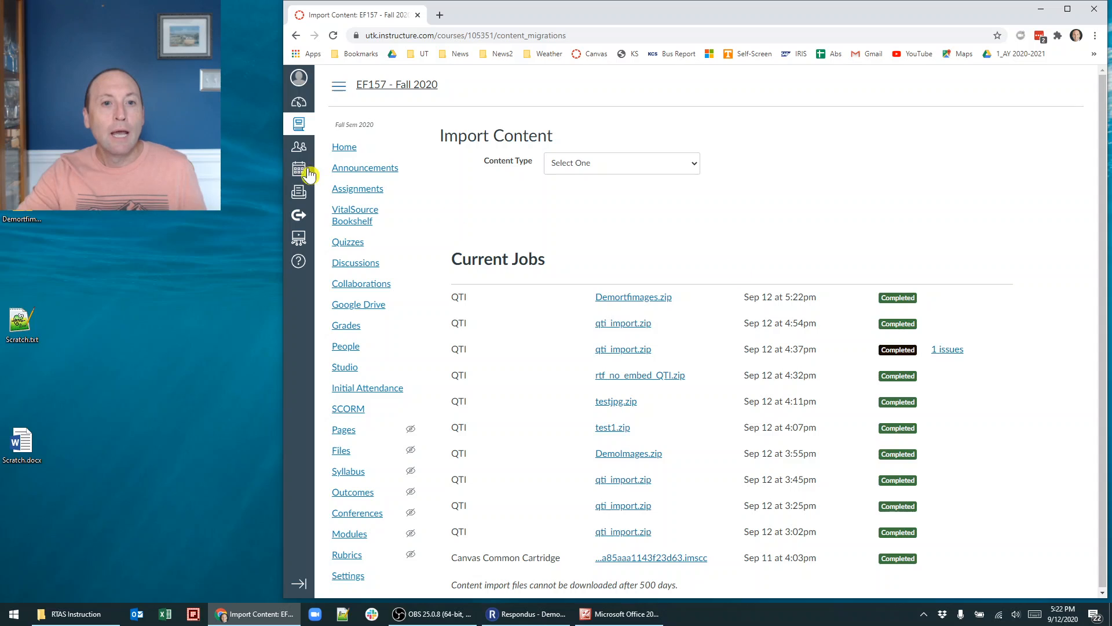
Step: Open the Demortfimages bank from the course's question banks and check the imported Pulleys question's text and image
click(352, 248)
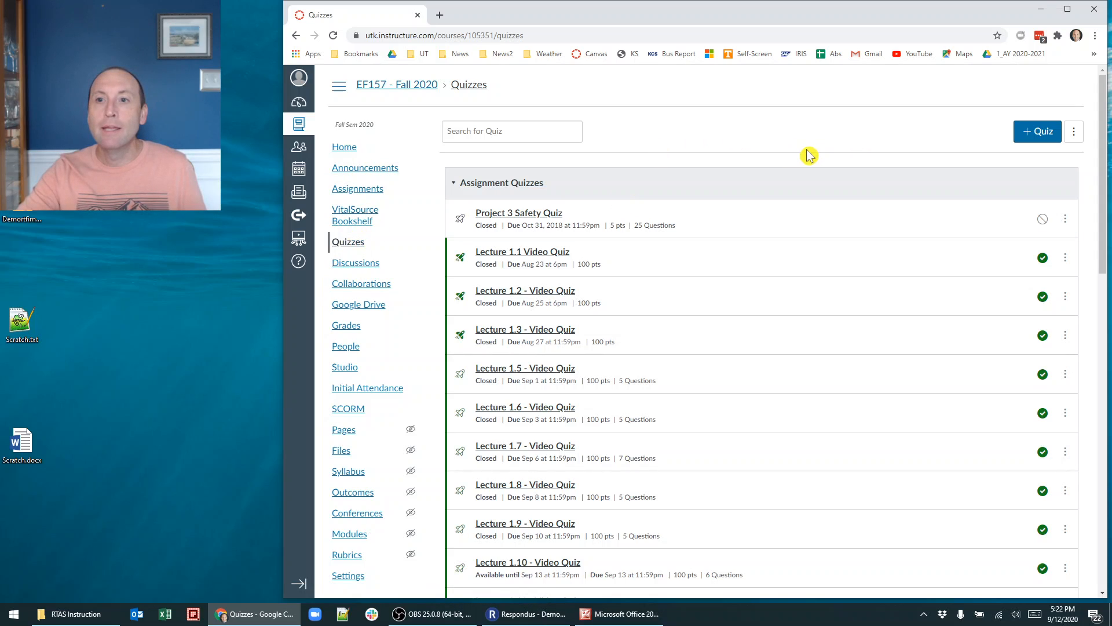
click(1075, 135)
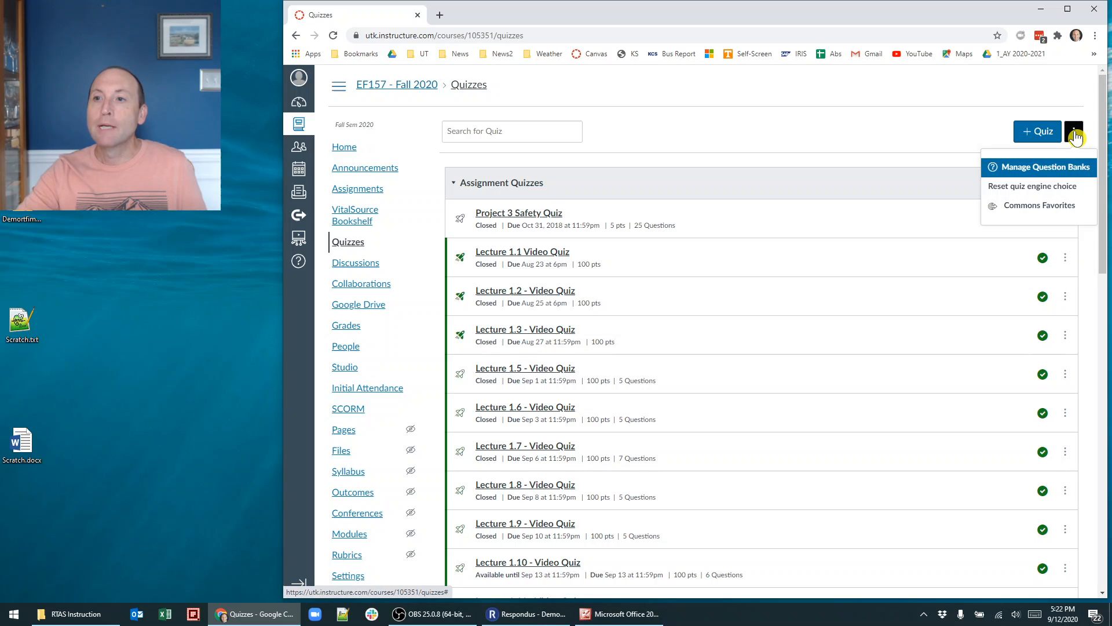
click(1045, 168)
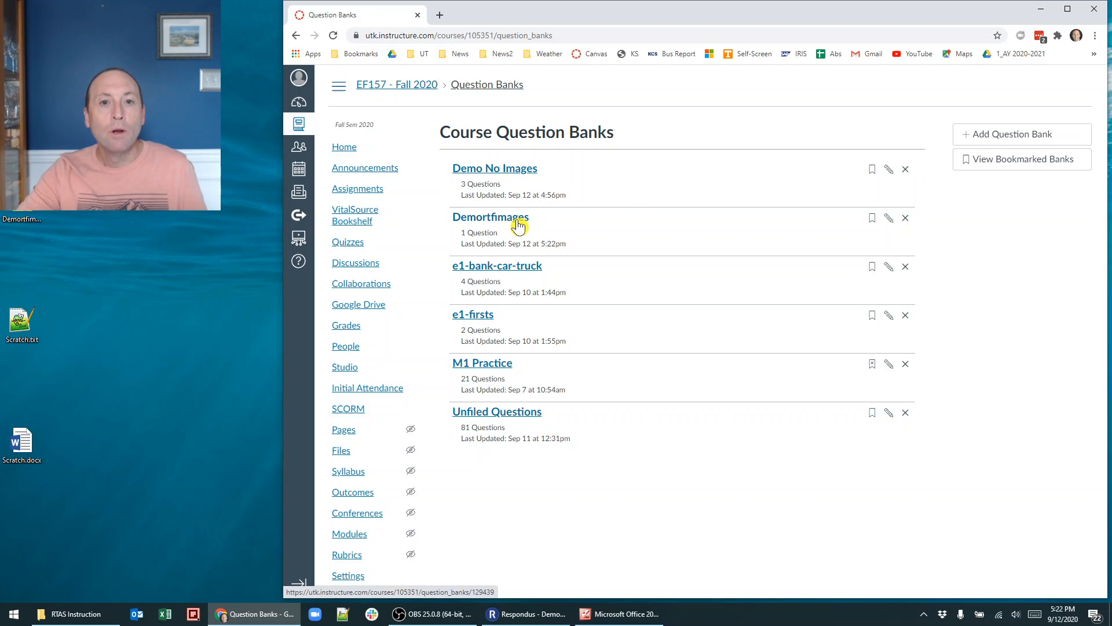
click(493, 223)
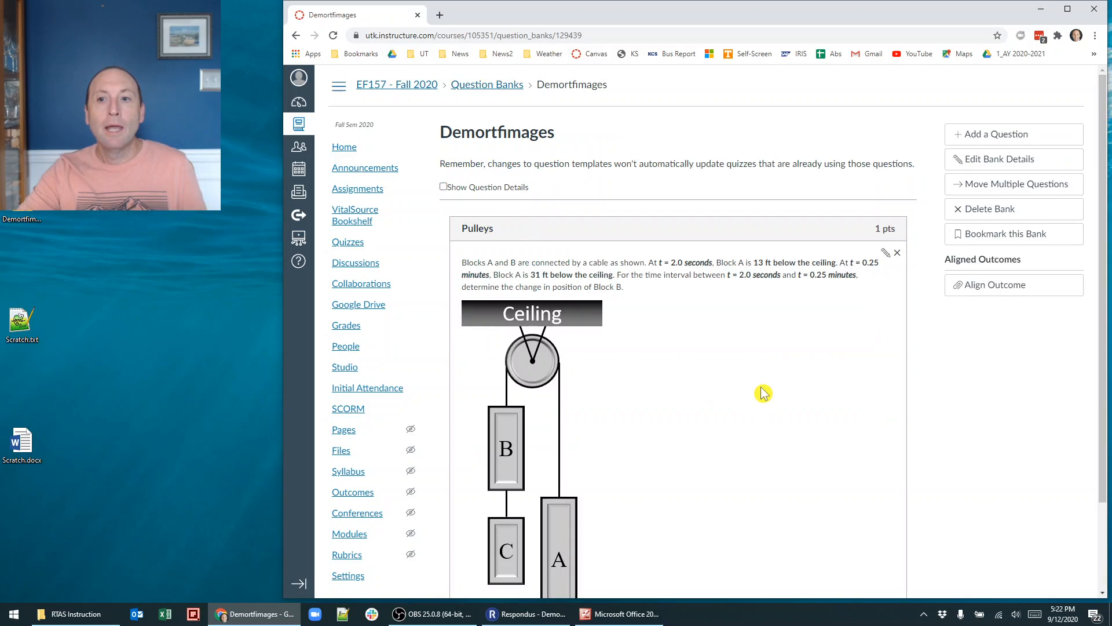
scroll(759, 391, down, 1)
scroll(723, 354, down, 1)
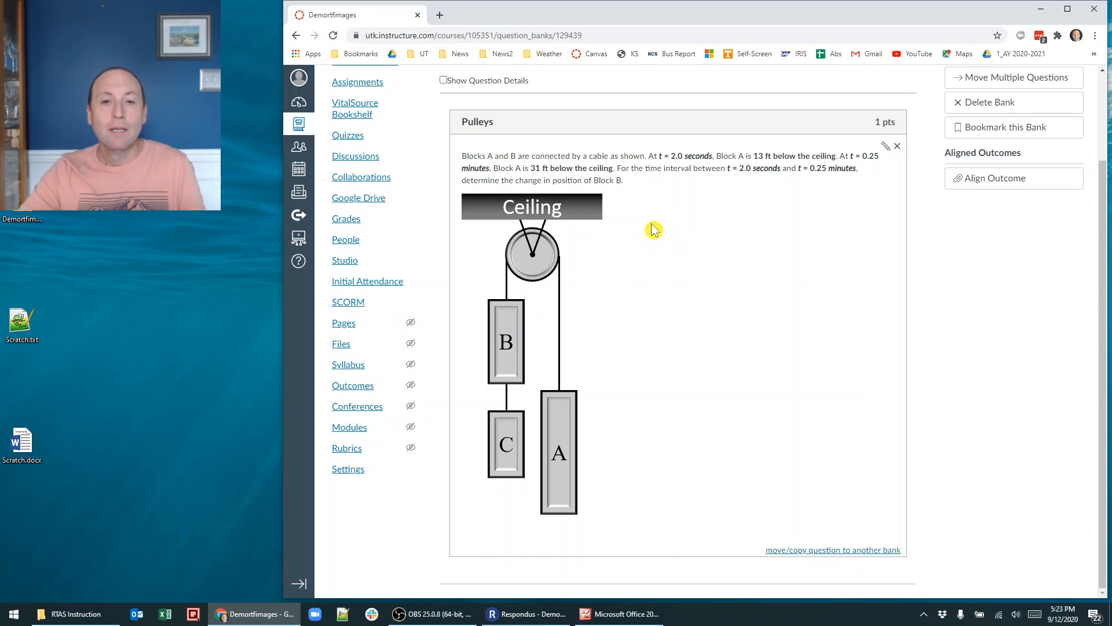
Step: Open the Pulleys question for editing and shrink its pulley image proportionally to about 60% of its size
click(887, 152)
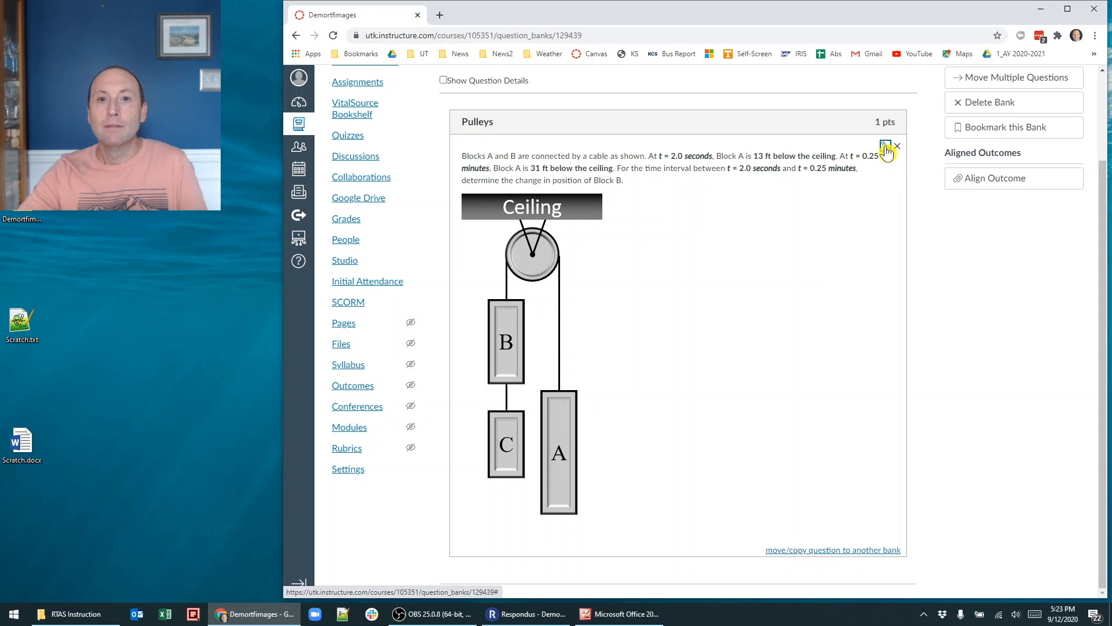
click(588, 443)
scroll(642, 504, down, 2)
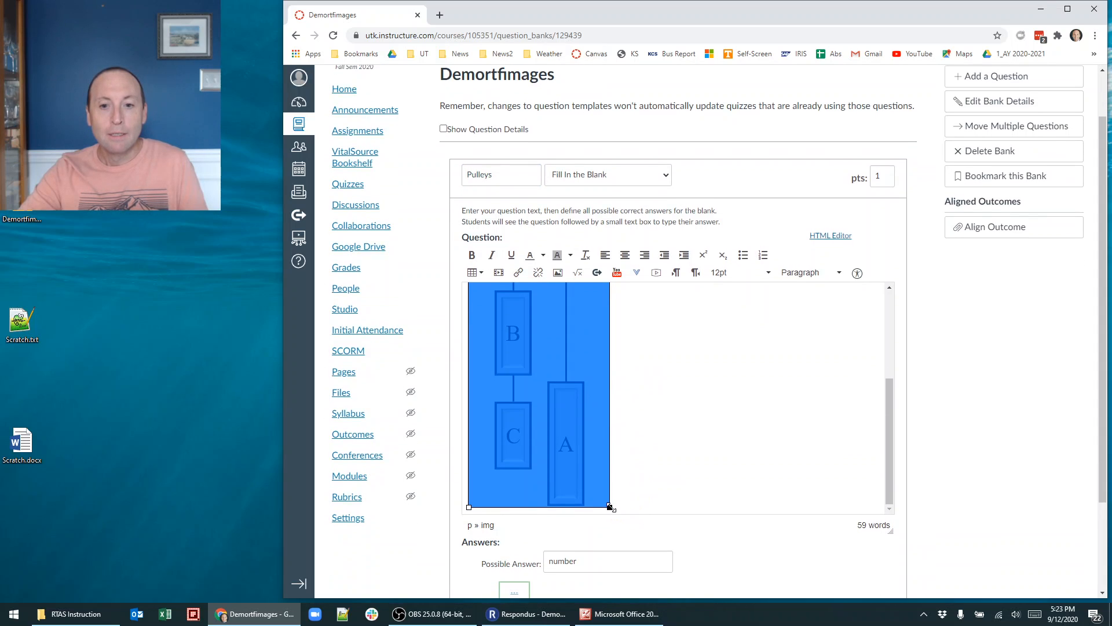
drag(610, 508, 573, 387)
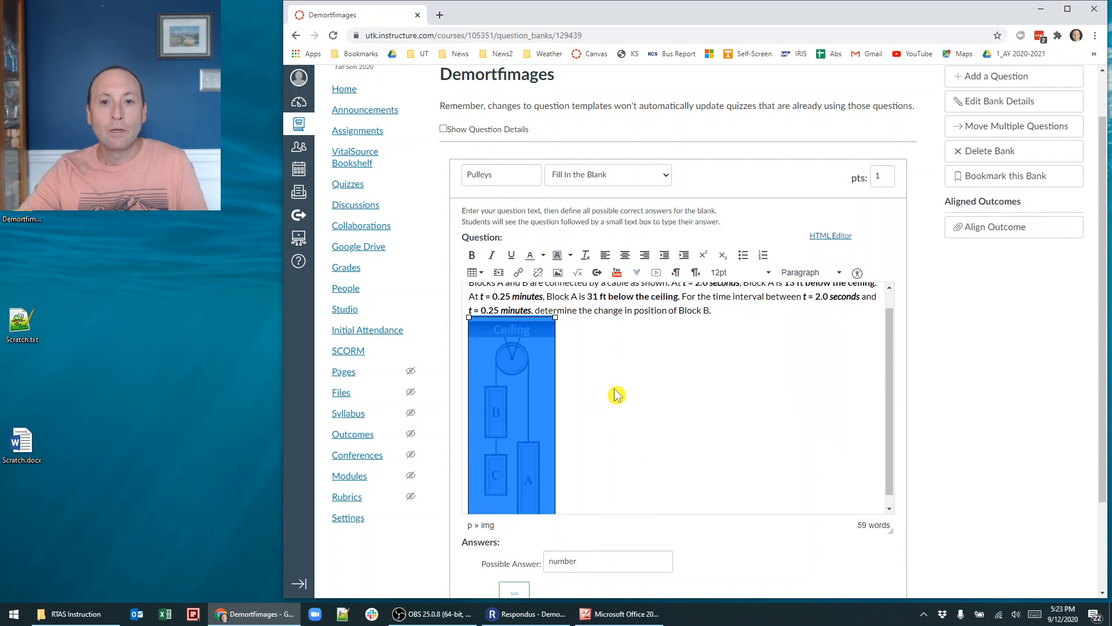
click(617, 394)
scroll(652, 377, down, 1)
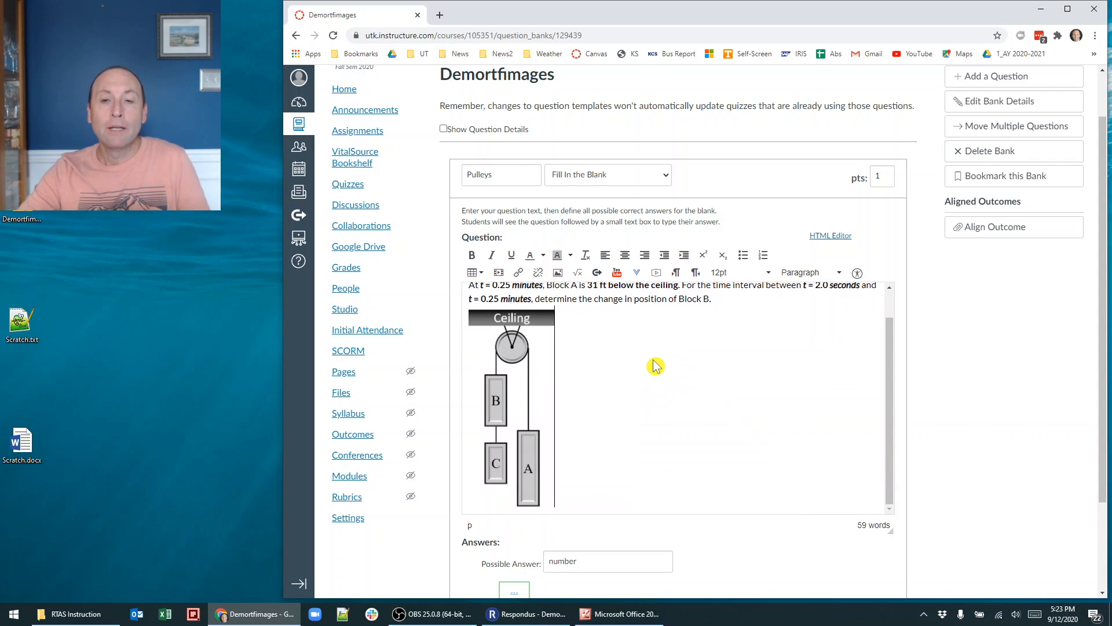
Step: Change the Pulleys question's type to Numerical Answer, look over the answer fields and update the question
click(620, 176)
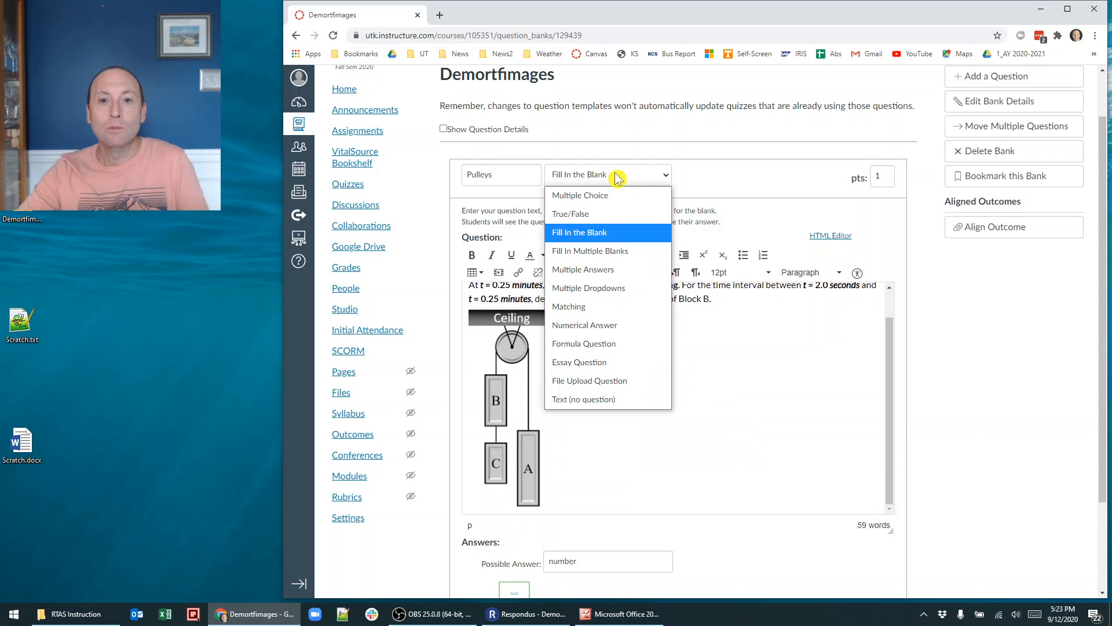
click(602, 325)
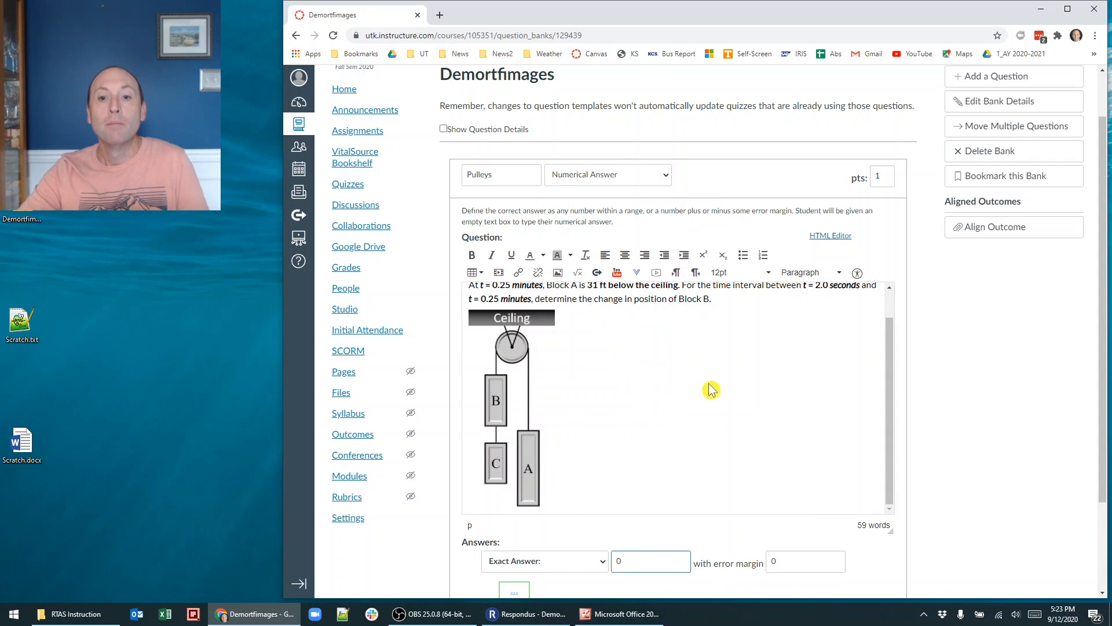
scroll(721, 394, down, 1)
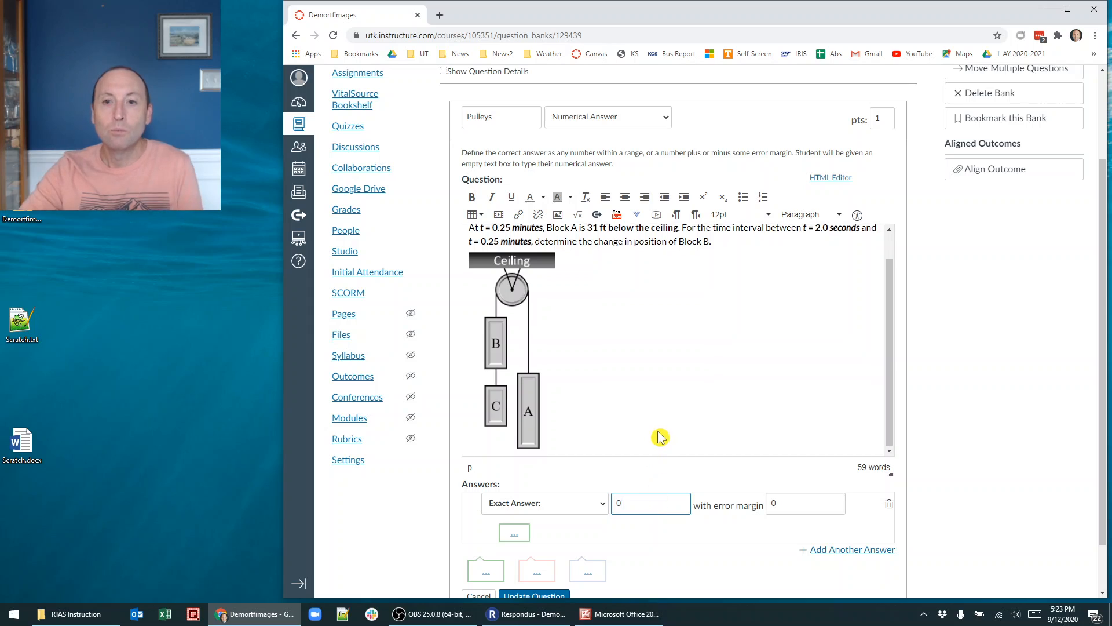
scroll(660, 435, up, 1)
scroll(666, 452, down, 1)
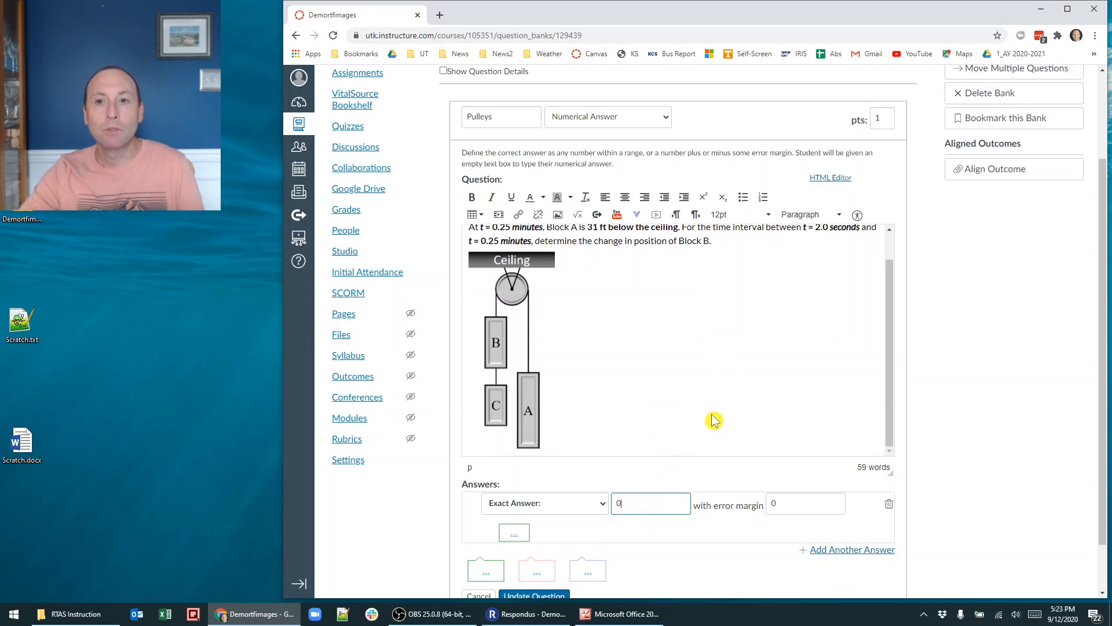
scroll(736, 420, down, 1)
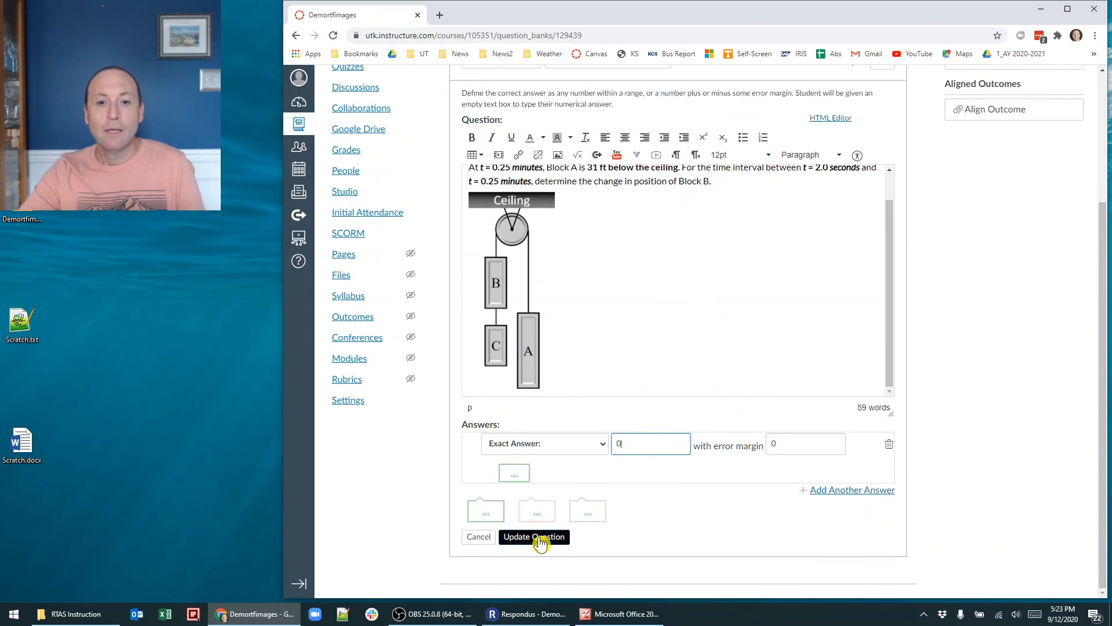
click(541, 543)
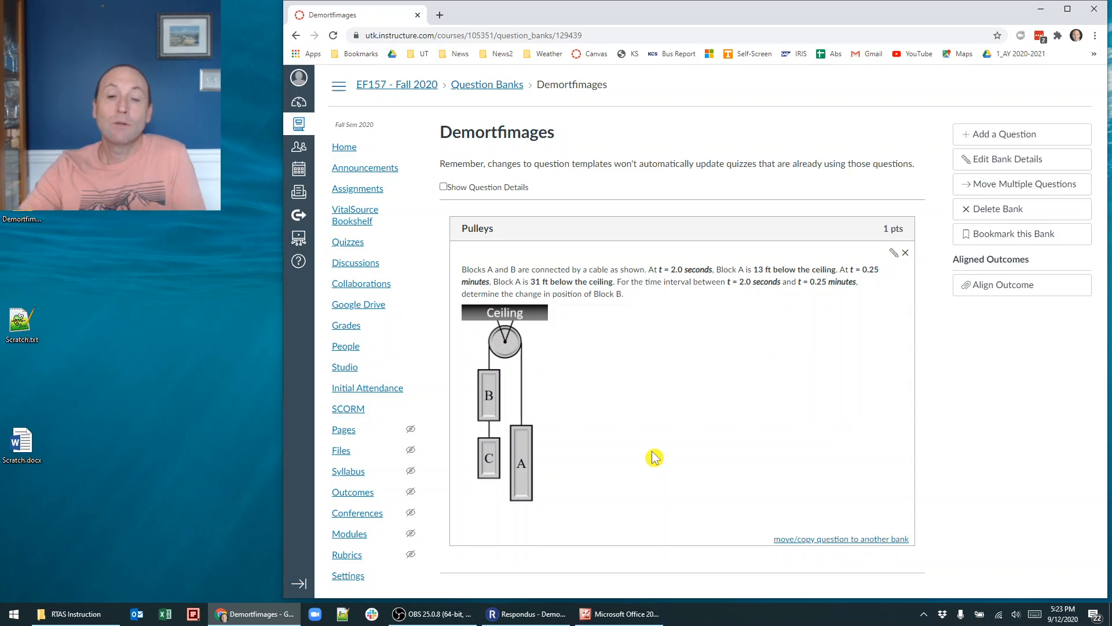